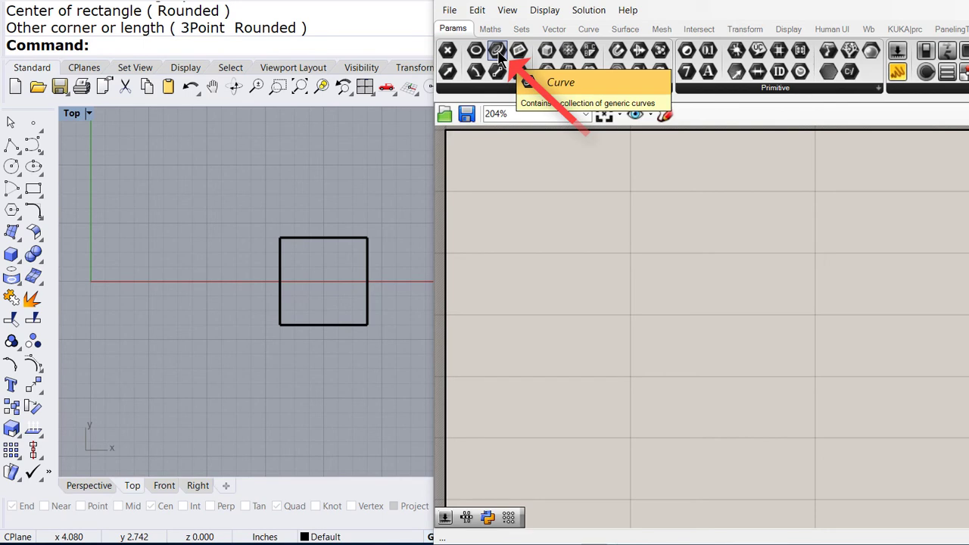
# Step: Reference the Rhino square into a new Curve parameter using Set one Curve
pyautogui.moveTo(499, 57); pyautogui.dragTo(717, 287)
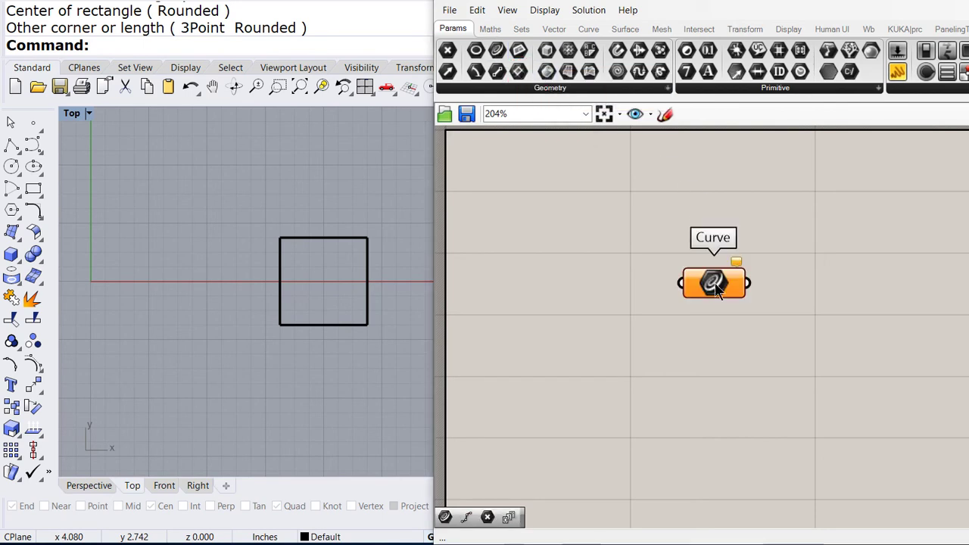
pyautogui.scroll(3, 716, 288)
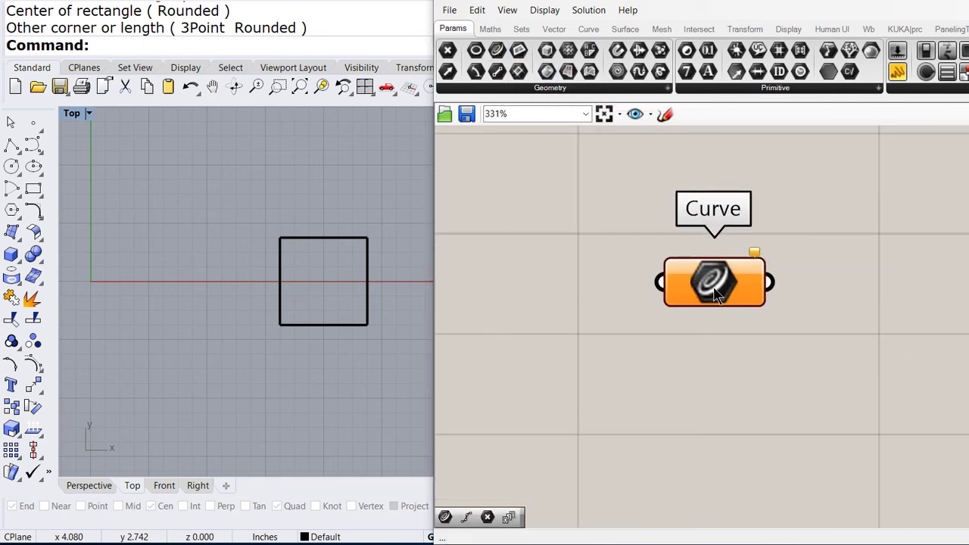
pyautogui.rightClick(715, 294)
pyautogui.click(759, 462)
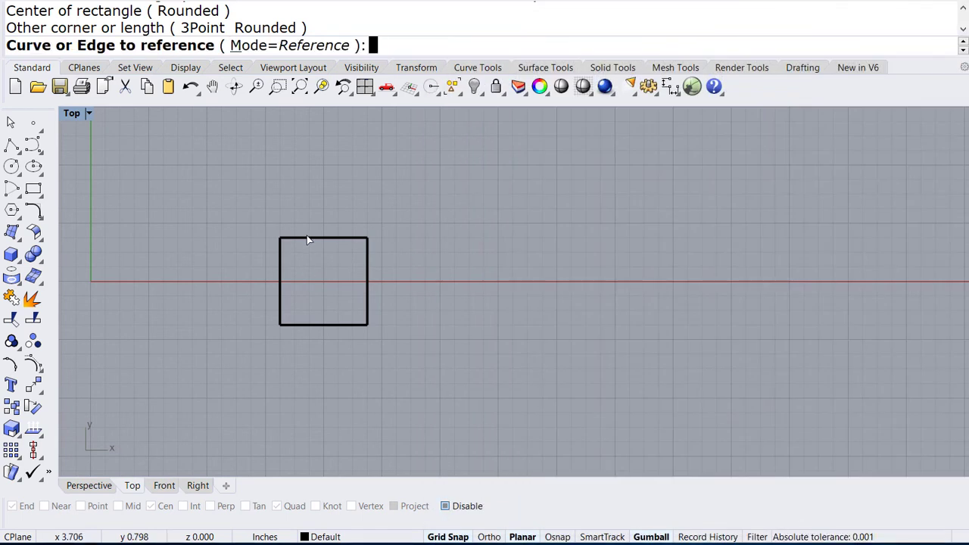
pyautogui.click(309, 240)
pyautogui.scroll(-5, 565, 227)
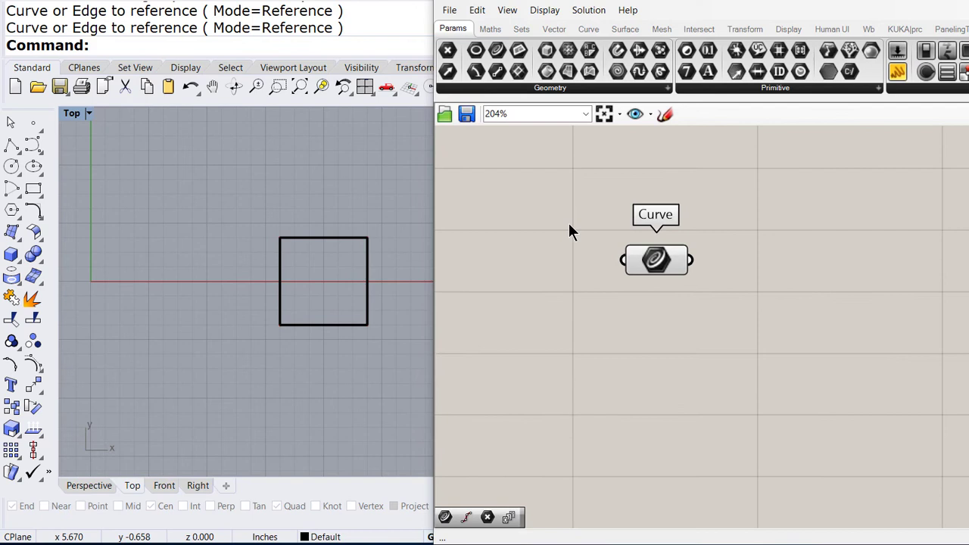
pyautogui.moveTo(623, 300); pyautogui.dragTo(642, 253, button='right')
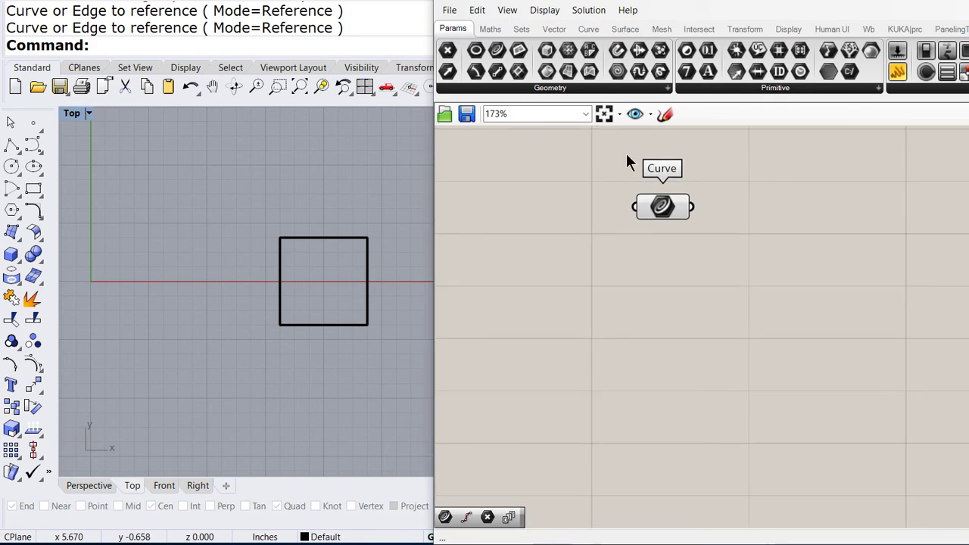
# Step: Place a Rotate component and wire the Curve parameter into its Geometry input
pyautogui.click(744, 28)
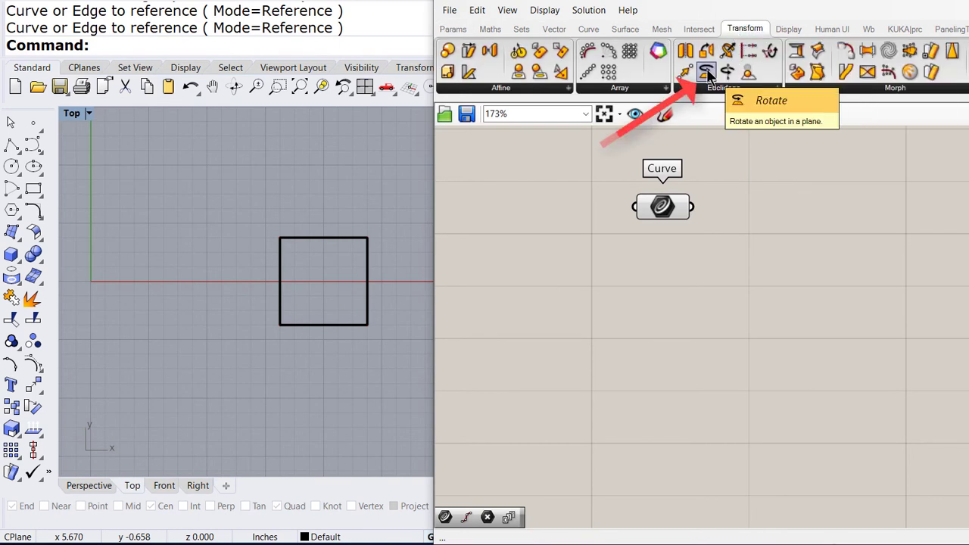
pyautogui.moveTo(708, 74); pyautogui.dragTo(838, 210)
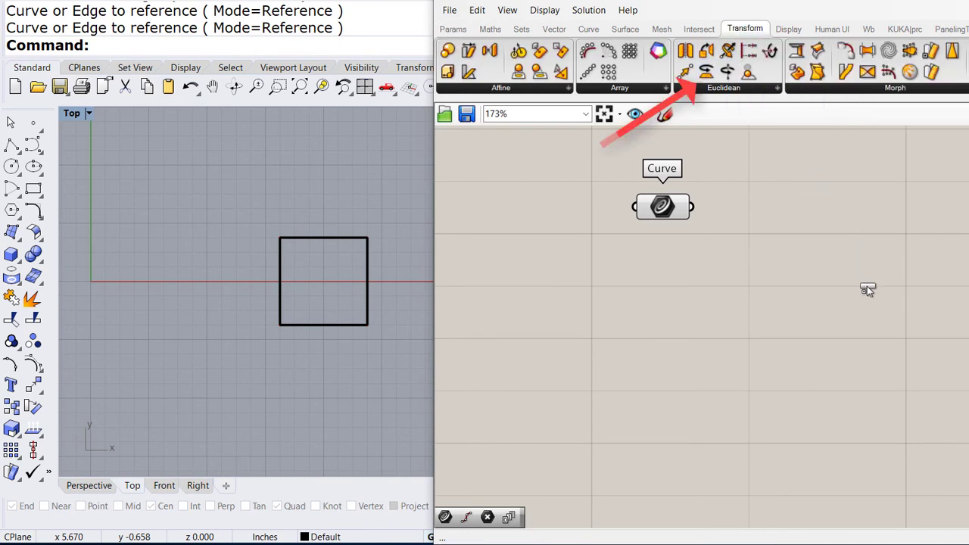
pyautogui.moveTo(867, 286); pyautogui.dragTo(867, 286)
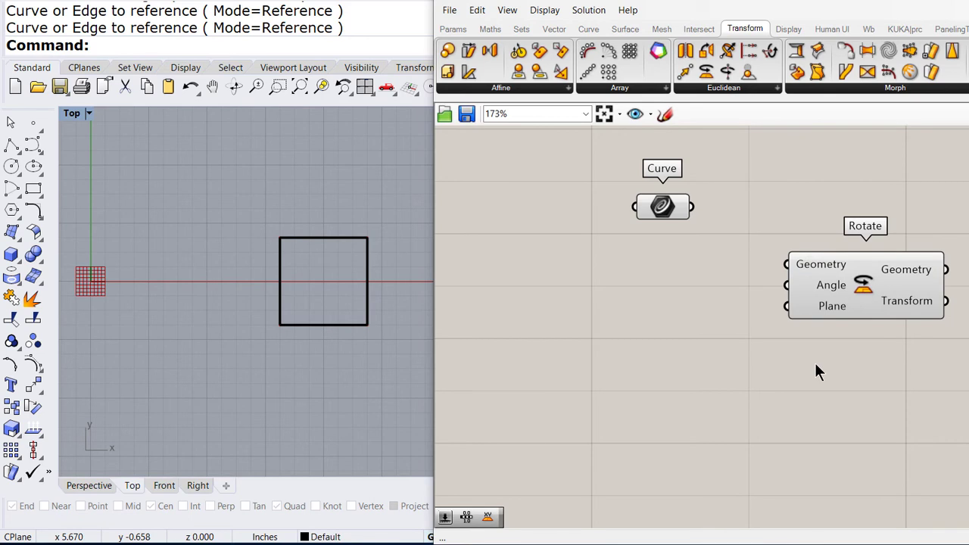
pyautogui.moveTo(691, 206); pyautogui.dragTo(787, 265)
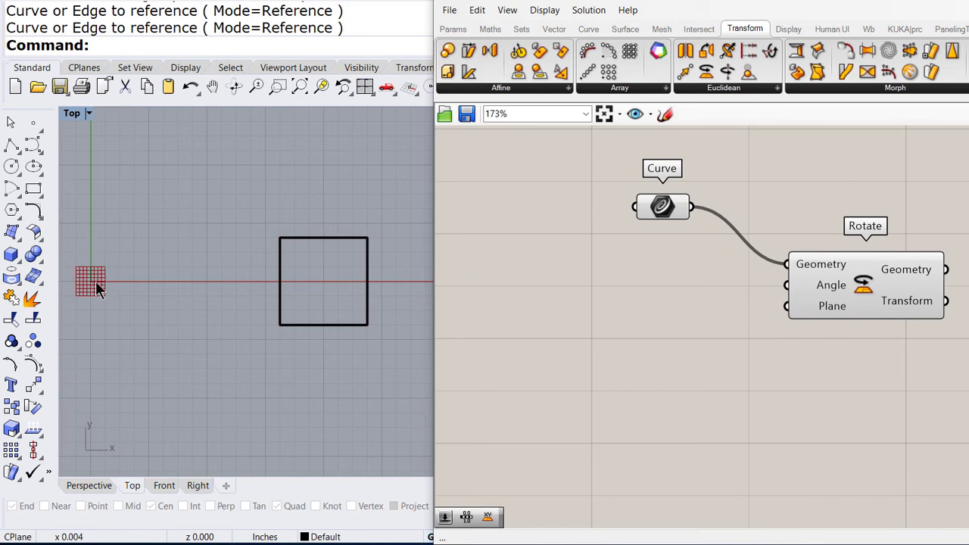
# Step: Add an XY Plane component below the curve and connect it to Rotate's Plane input
pyautogui.click(550, 32)
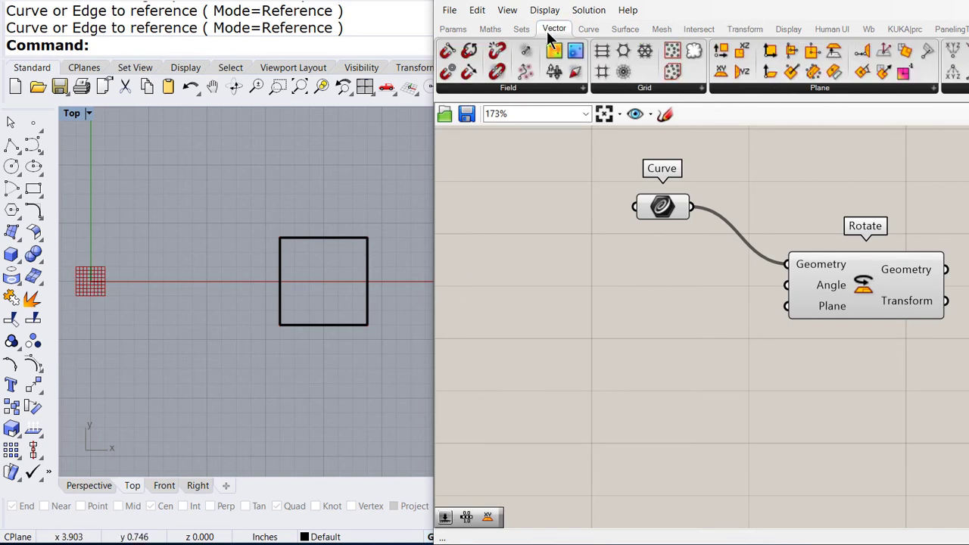
pyautogui.click(812, 88)
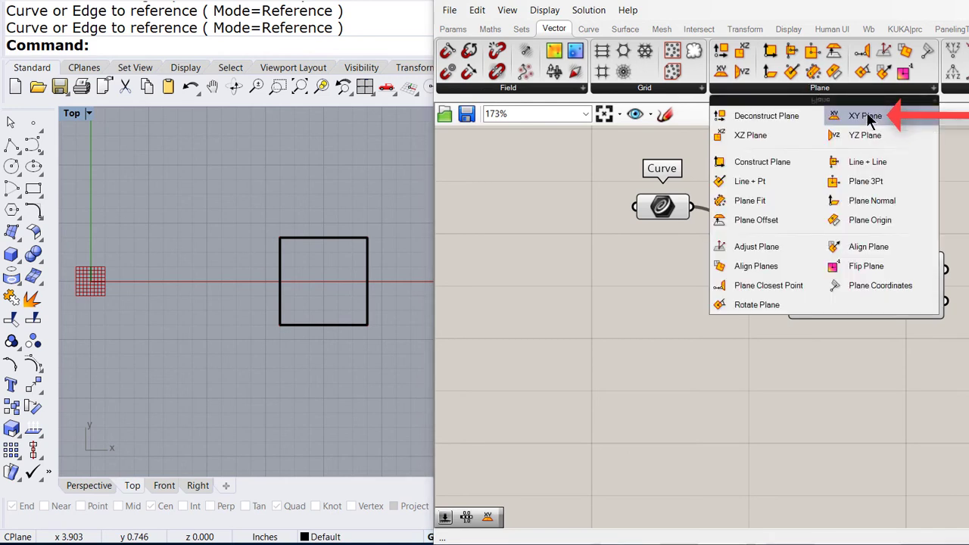
pyautogui.click(866, 115)
pyautogui.click(668, 400)
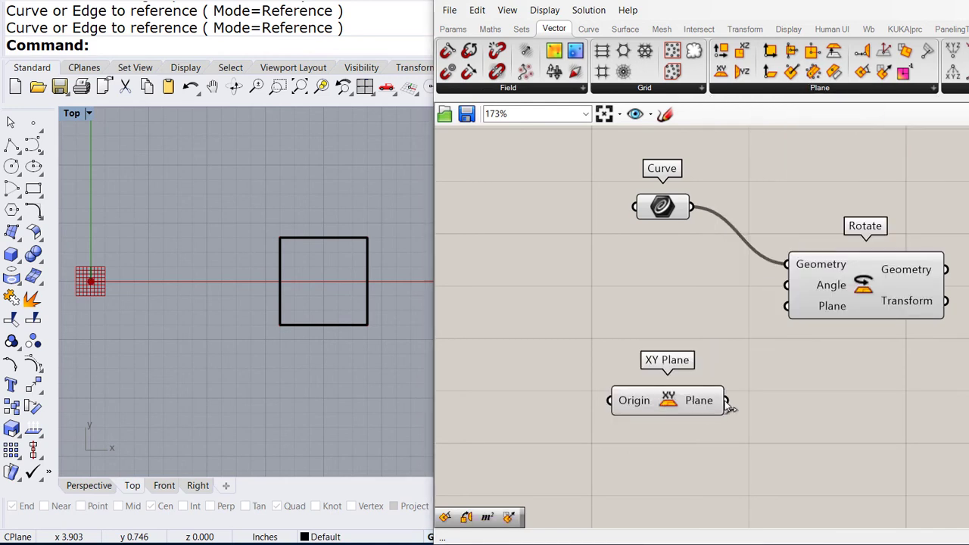
pyautogui.moveTo(727, 401); pyautogui.dragTo(787, 307)
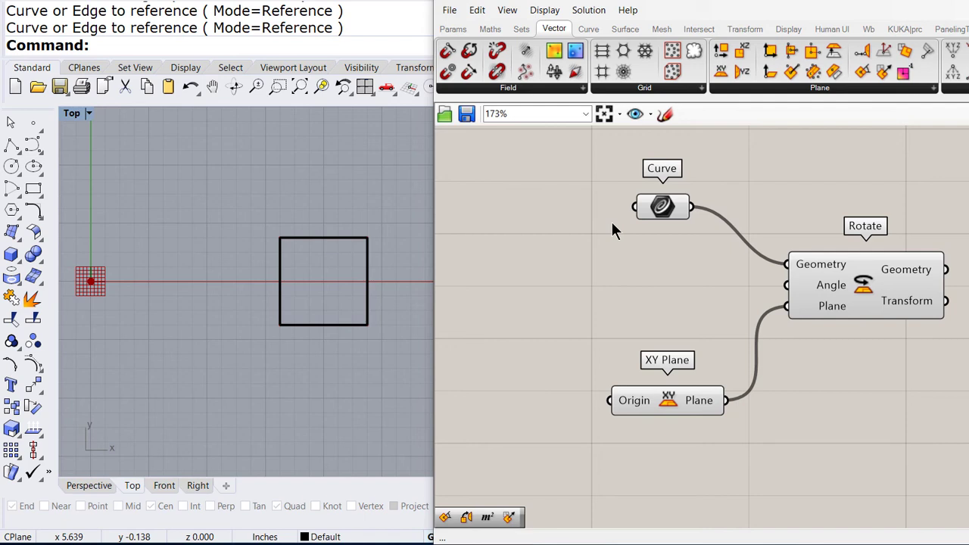
# Step: Add a Series component and switch Rotate's Angle input to Degrees
pyautogui.click(522, 30)
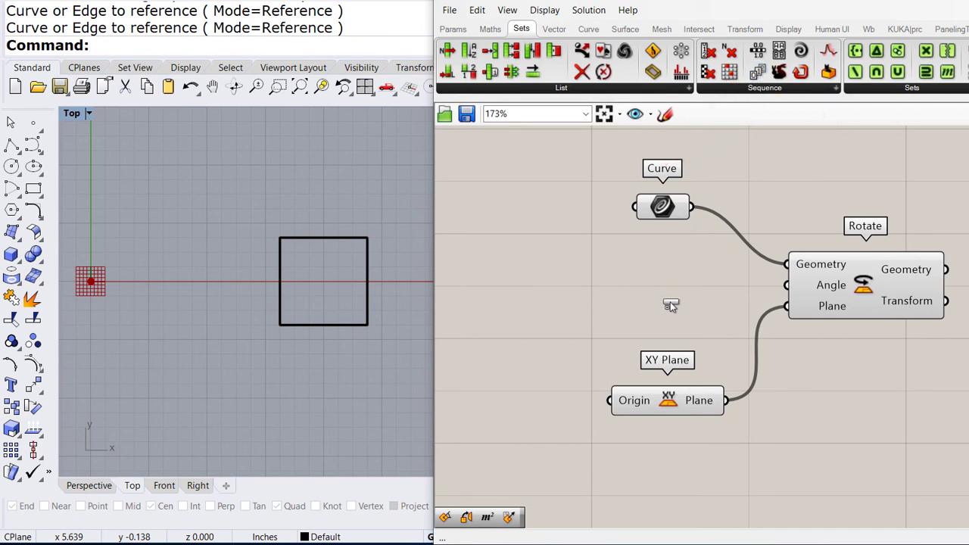
pyautogui.moveTo(671, 305); pyautogui.dragTo(670, 302)
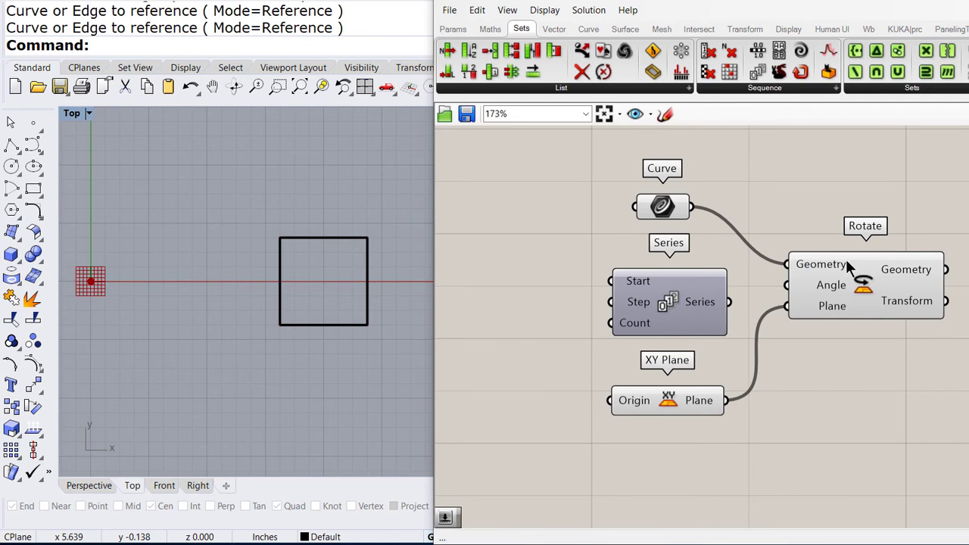
pyautogui.rightClick(831, 287)
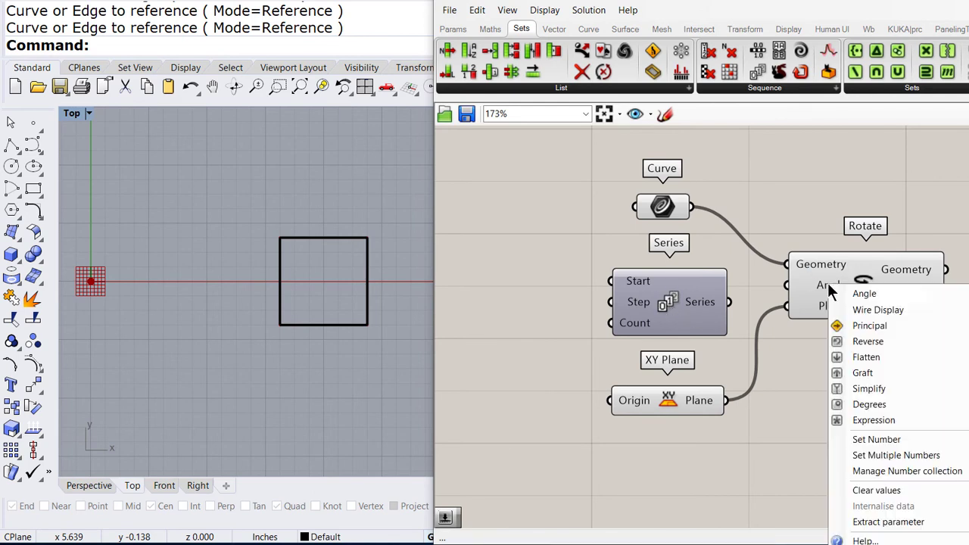
pyautogui.click(856, 405)
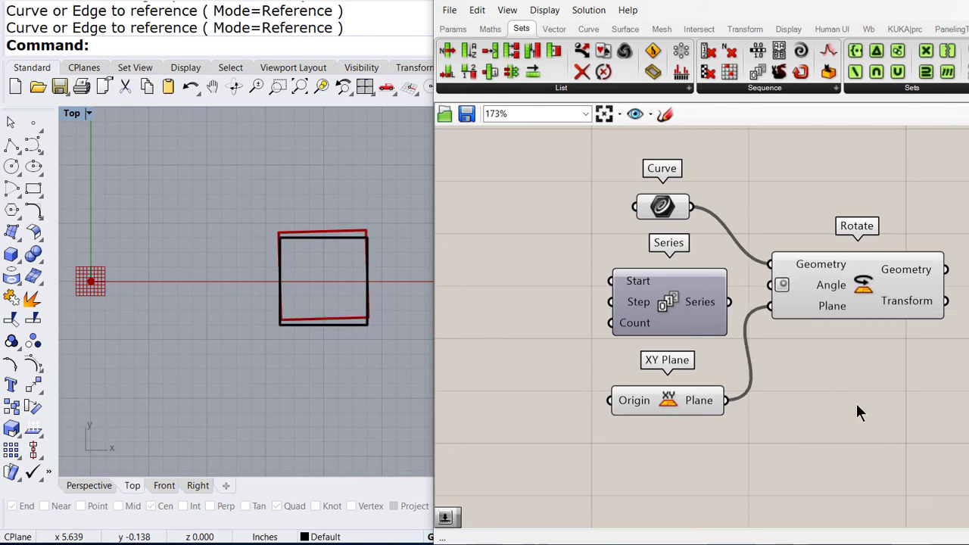
pyautogui.click(857, 315)
pyautogui.moveTo(810, 385); pyautogui.dragTo(861, 370, button='right')
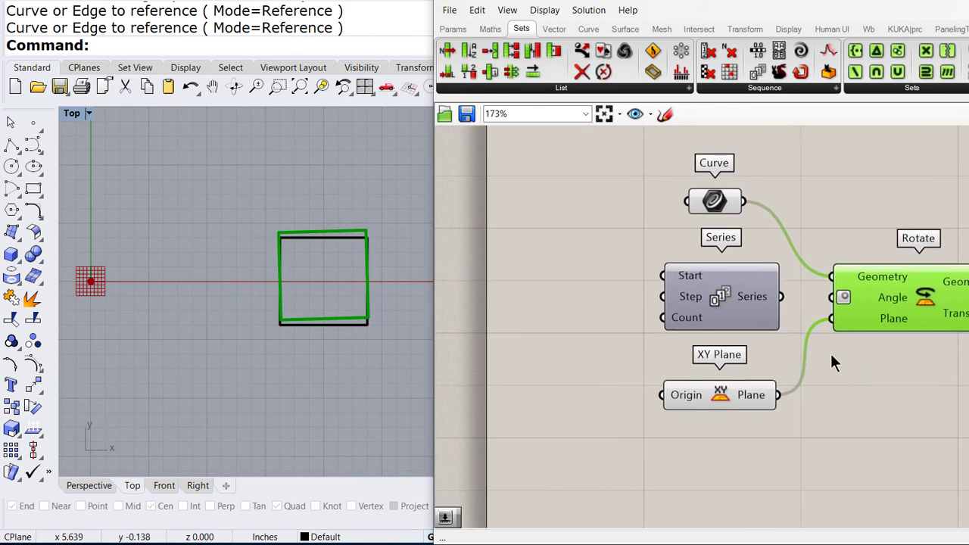
# Step: Create a 45..60..90 number slider set to 60 beside Series' Step input
pyautogui.doubleClick(546, 264)
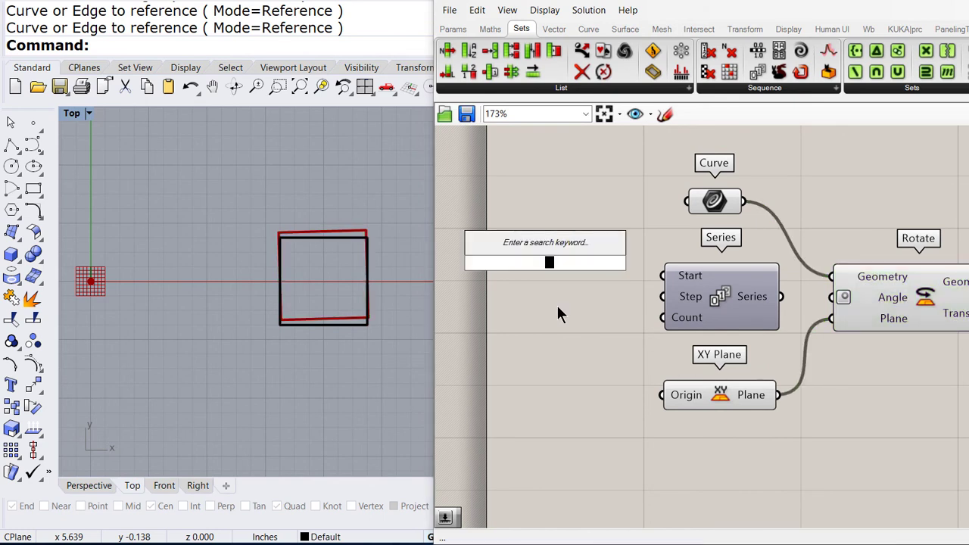
pyautogui.write('45')
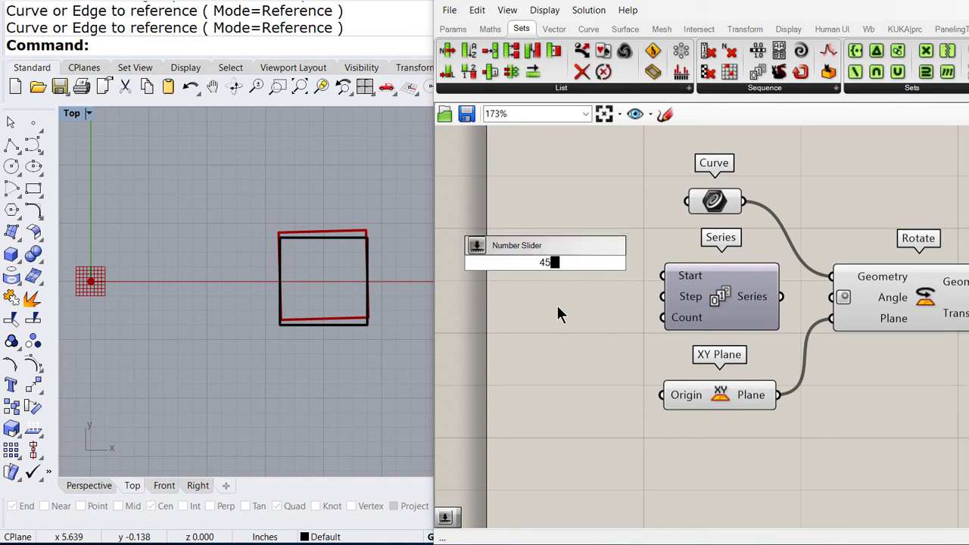
pyautogui.write('..60..90')
pyautogui.press('Return')
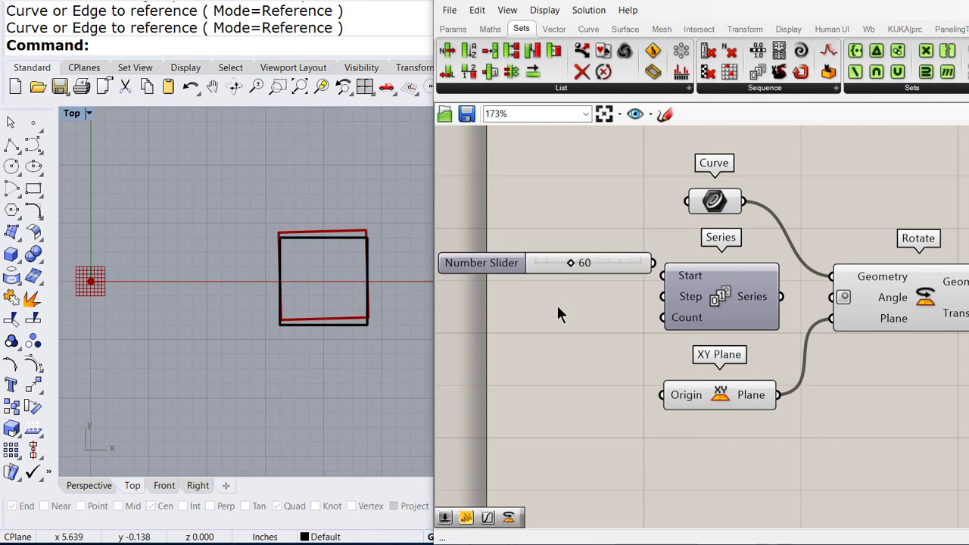
pyautogui.moveTo(607, 262); pyautogui.dragTo(651, 301)
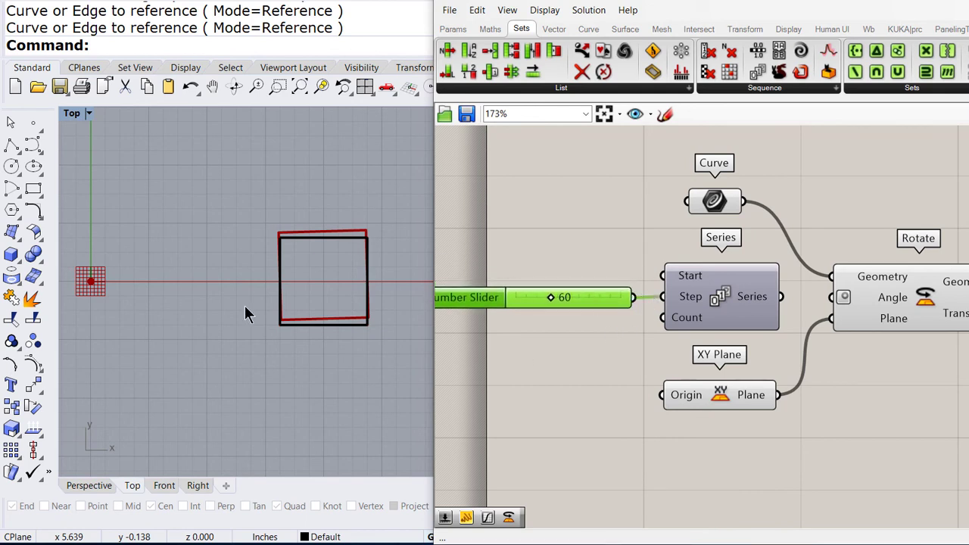
pyautogui.click(555, 361)
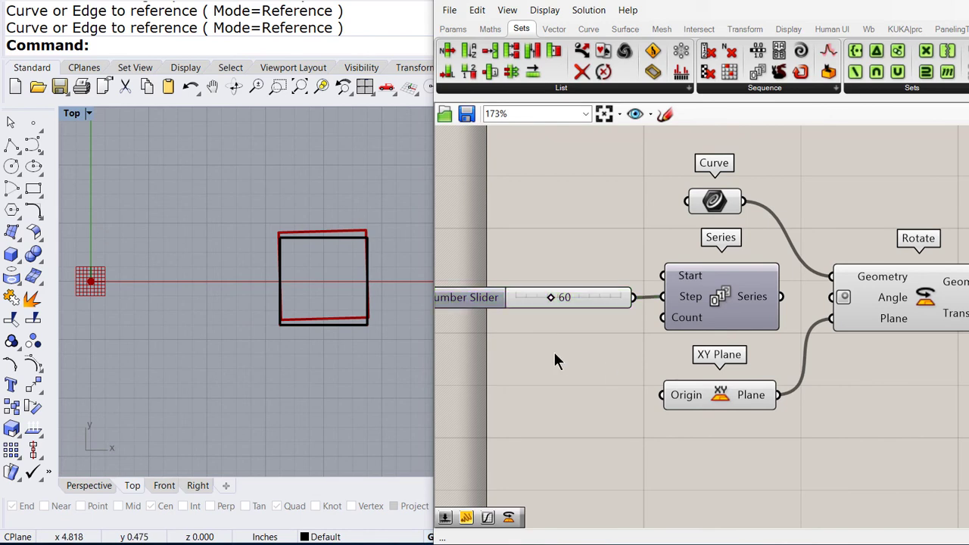
# Step: Create a number slider set to 6 and wire it into Series' Count
pyautogui.doubleClick(554, 355)
pyautogui.write('6')
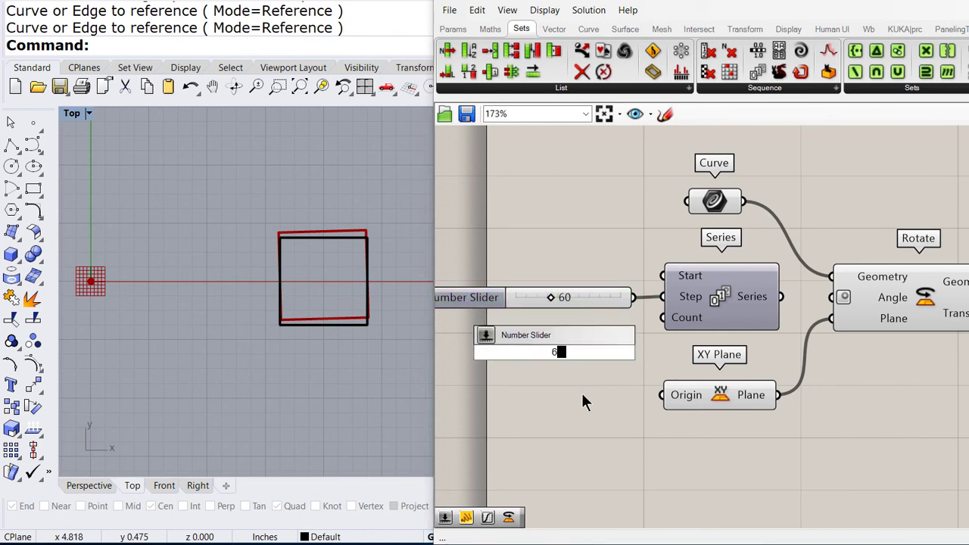
pyautogui.press('Return')
pyautogui.moveTo(636, 362); pyautogui.dragTo(663, 318)
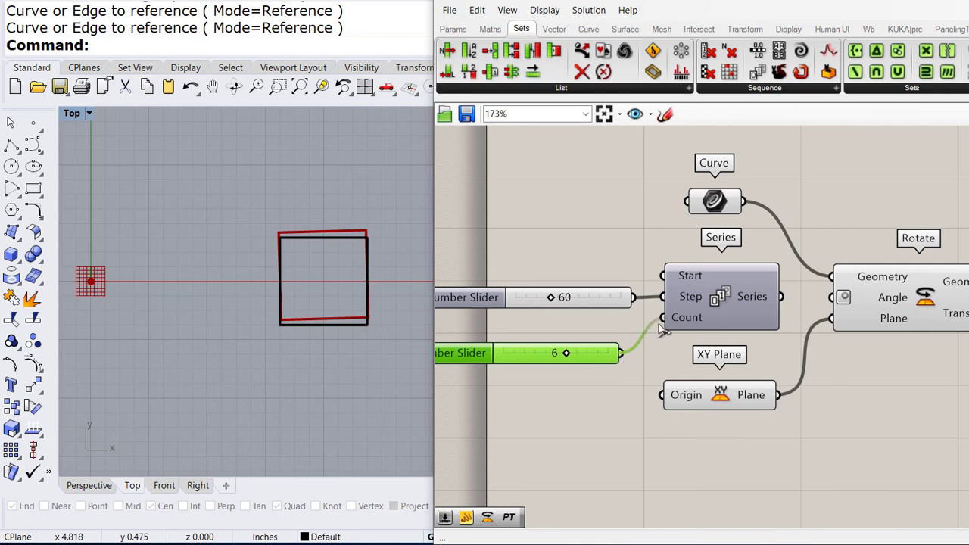
pyautogui.scroll(-1, 666, 370)
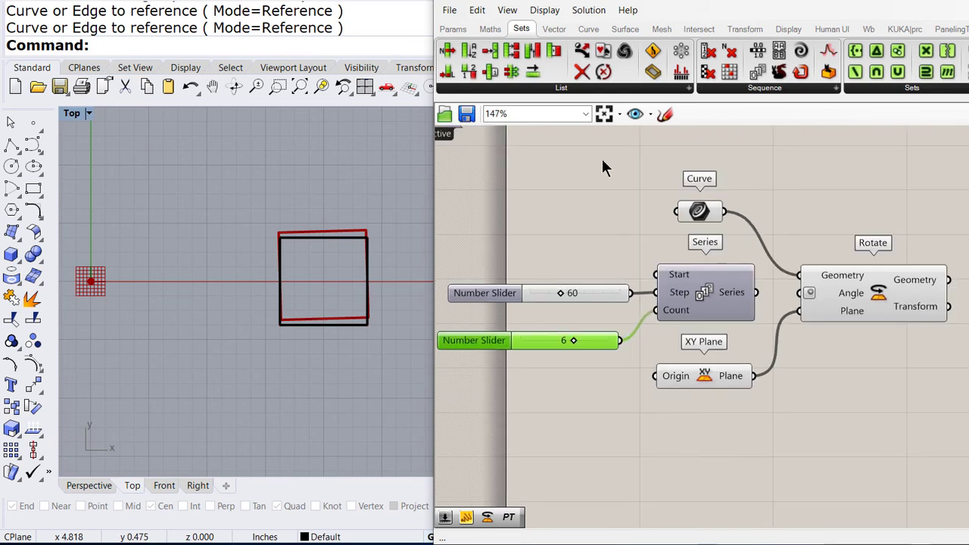
# Step: Add a Panel fed by Series, change its font, and enlarge it to list all six values
pyautogui.click(466, 31)
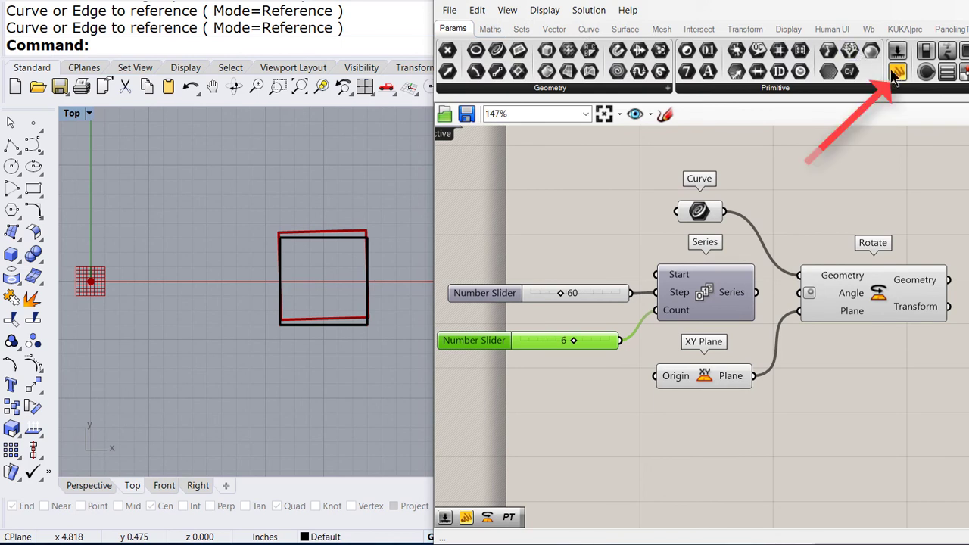
pyautogui.moveTo(901, 78); pyautogui.dragTo(870, 404)
pyautogui.moveTo(756, 293); pyautogui.dragTo(837, 434)
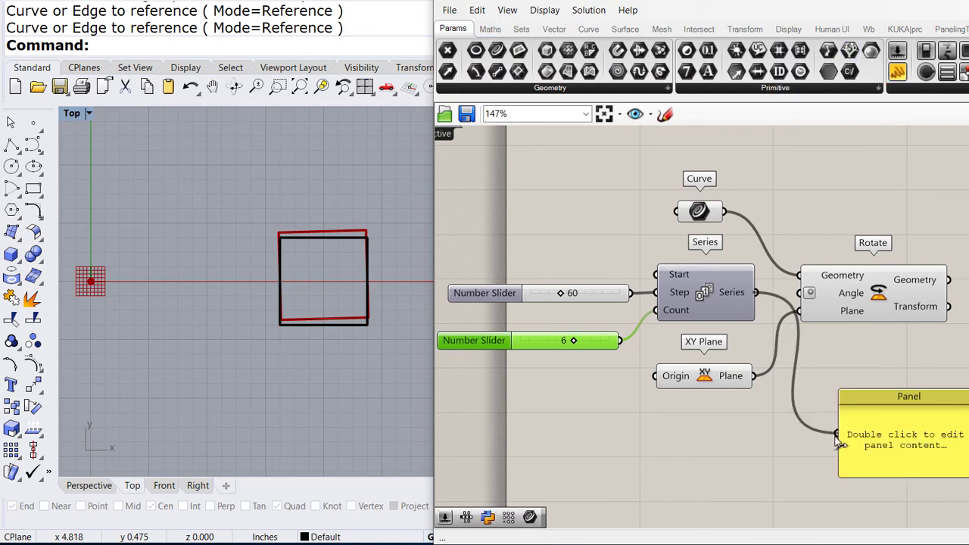
pyautogui.rightClick(872, 426)
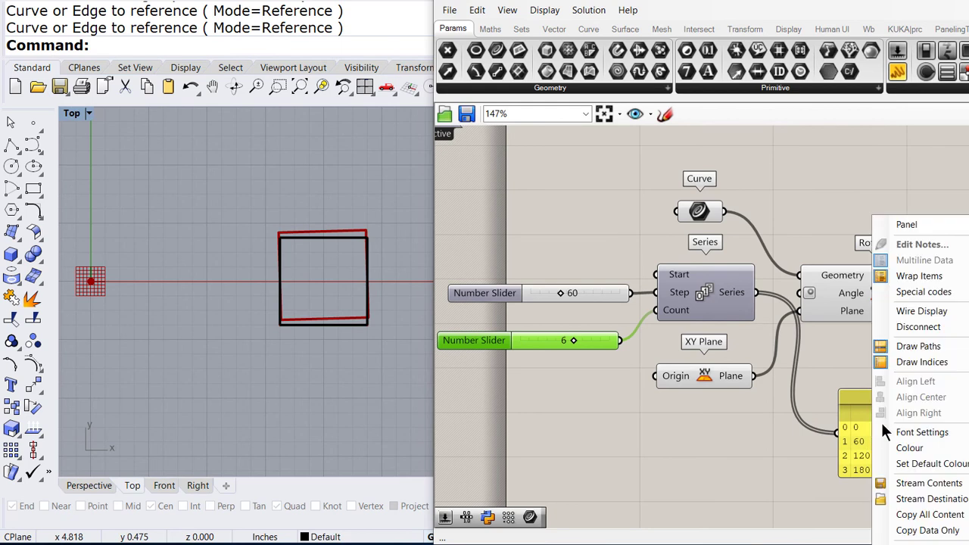
pyautogui.moveTo(890, 436)
pyautogui.click(801, 492)
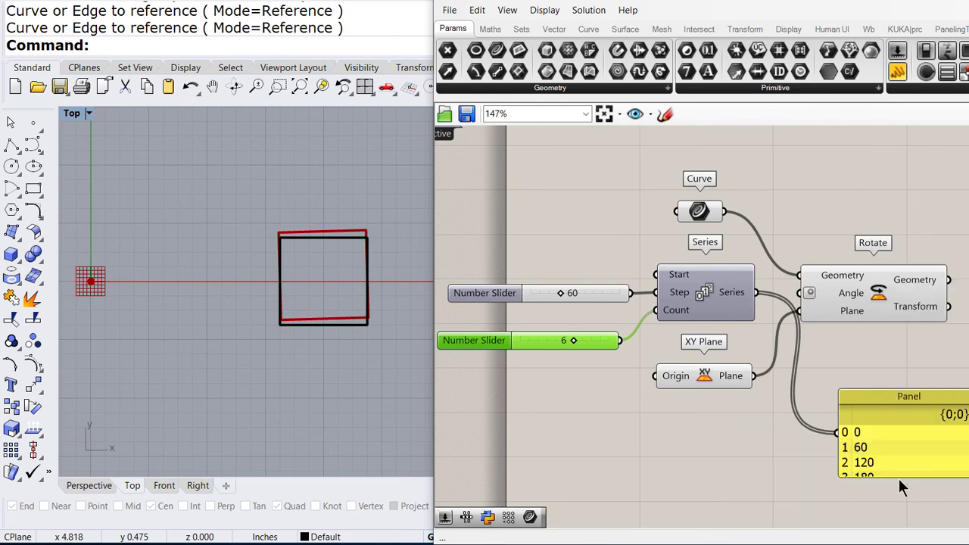
pyautogui.moveTo(900, 475); pyautogui.dragTo(904, 521)
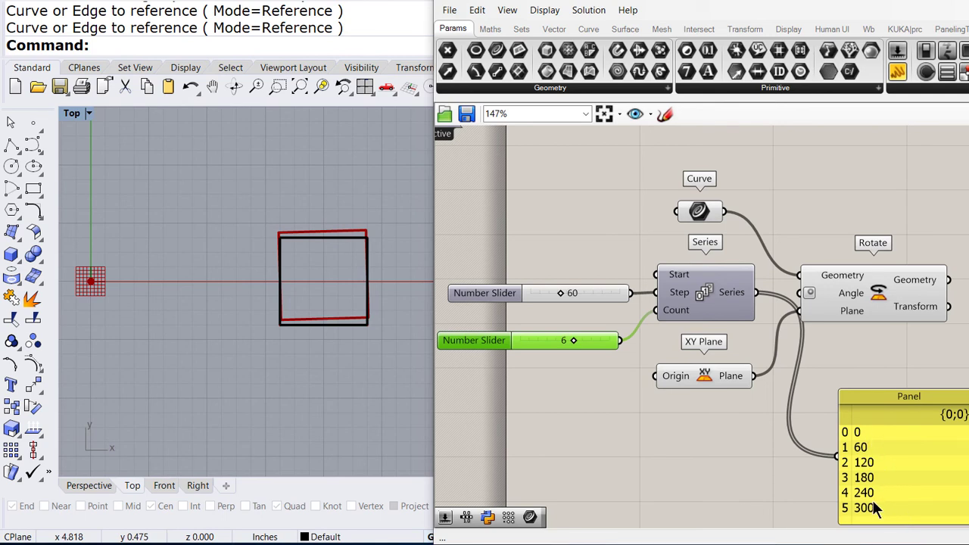
# Step: Wire Series into Rotate's Angle for six rotated squares, then reposition the Panel
pyautogui.moveTo(756, 293); pyautogui.dragTo(800, 293)
pyautogui.scroll(-5, 347, 291)
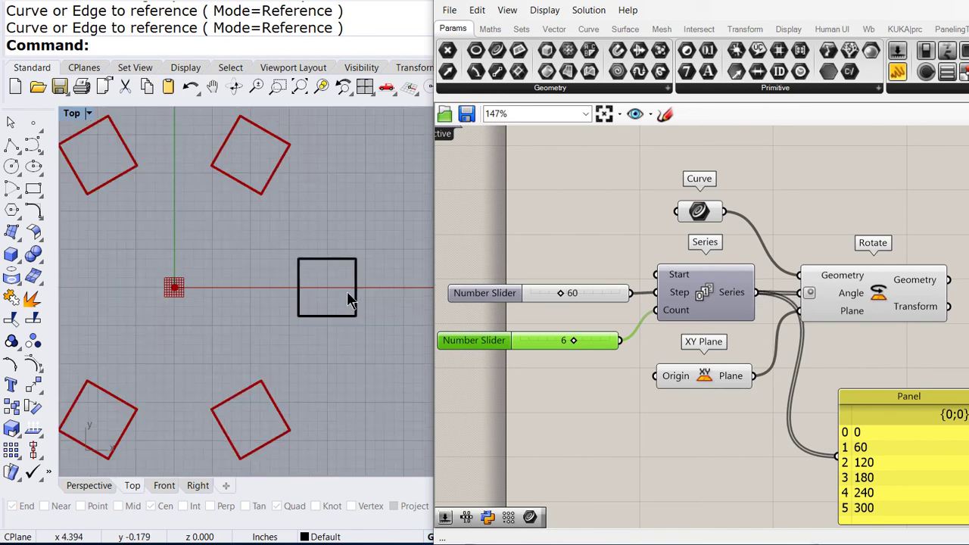
pyautogui.scroll(2, 233, 241)
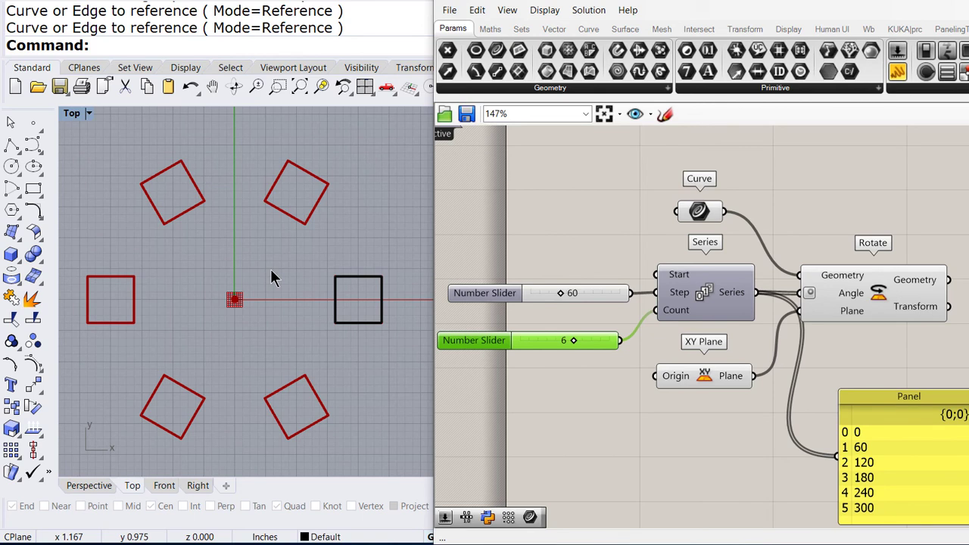
pyautogui.moveTo(641, 4); pyautogui.dragTo(597, 4)
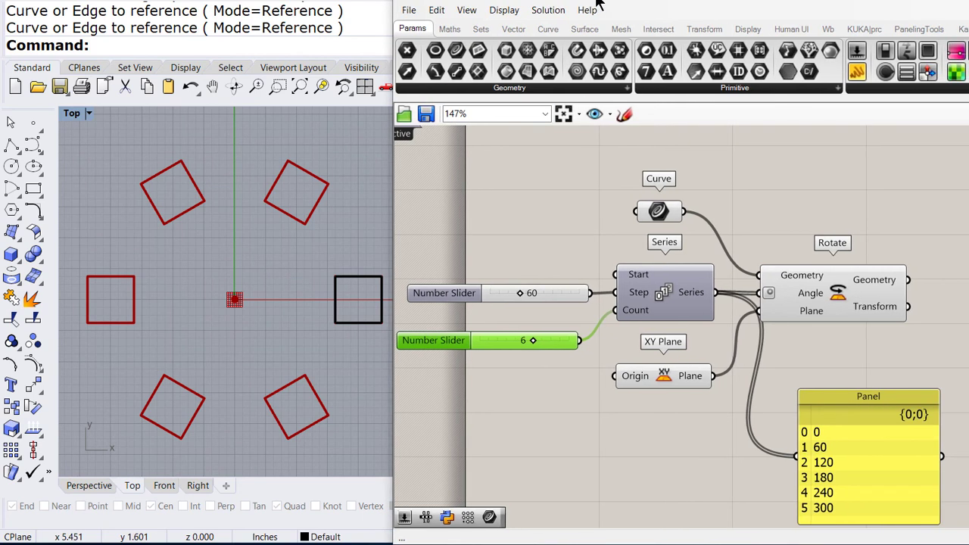
pyautogui.scroll(-2, 232, 211)
pyautogui.moveTo(527, 7); pyautogui.dragTo(501, 0)
pyautogui.click(867, 362)
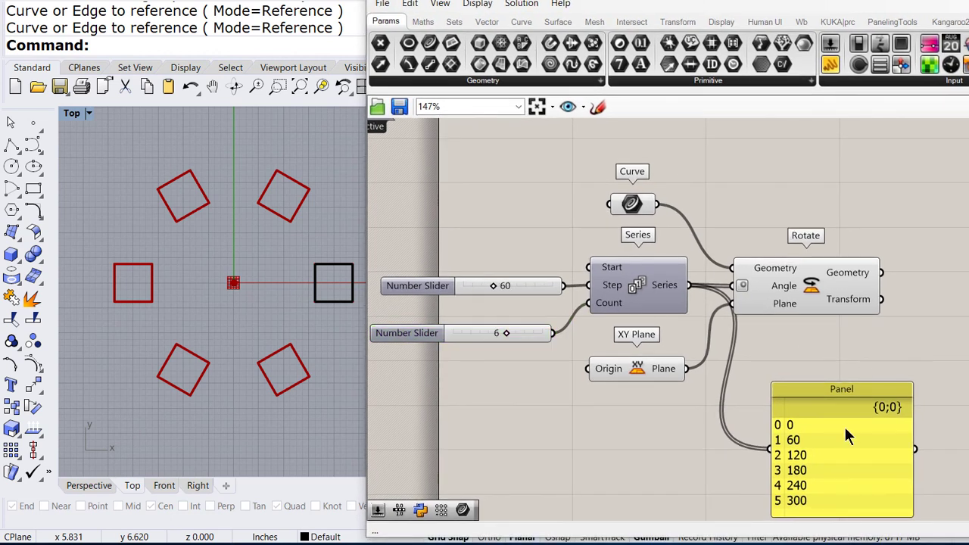
pyautogui.moveTo(861, 393); pyautogui.dragTo(811, 413)
pyautogui.moveTo(859, 349); pyautogui.dragTo(657, 338, button='right')
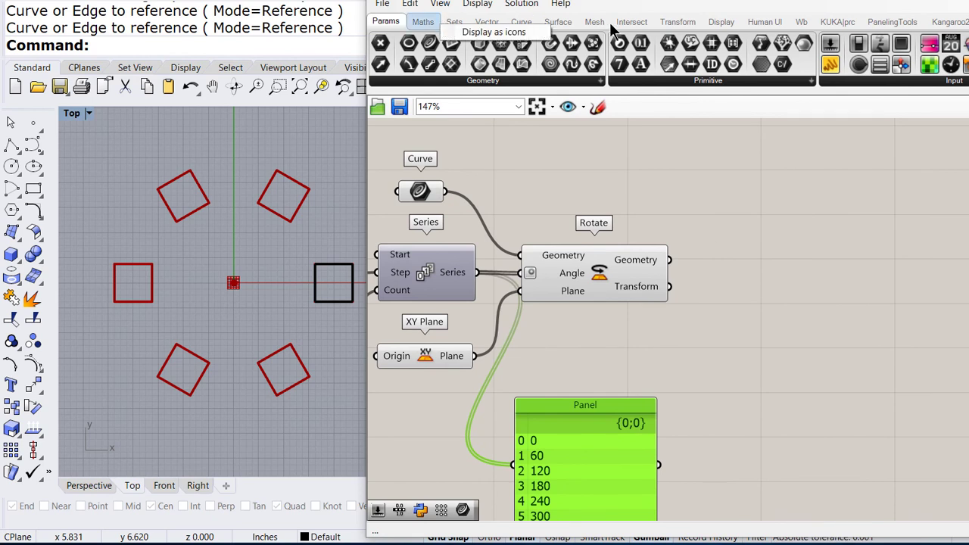
# Step: Add an Area component fed by Rotate's geometry to get each square's centroid
pyautogui.click(558, 21)
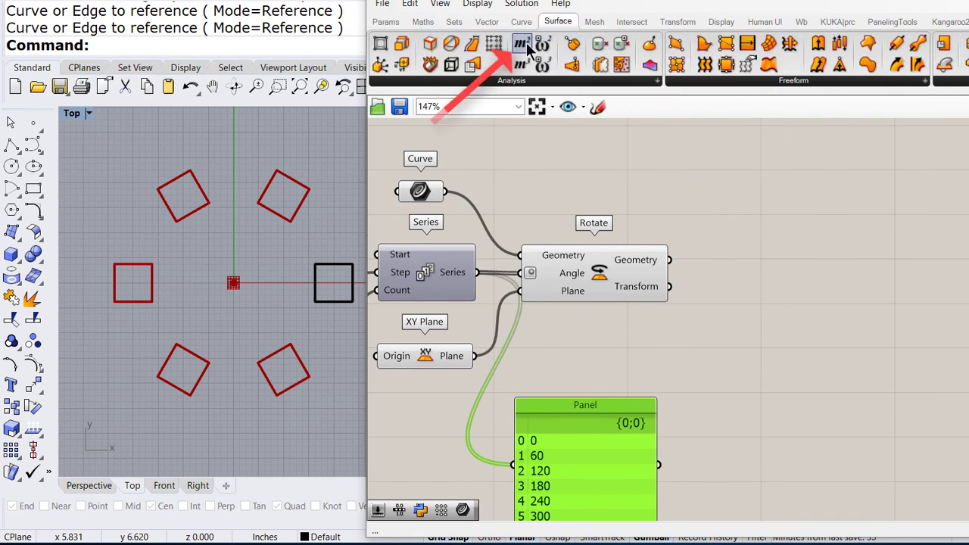
pyautogui.moveTo(528, 47); pyautogui.dragTo(780, 183)
pyautogui.moveTo(669, 259); pyautogui.dragTo(705, 193)
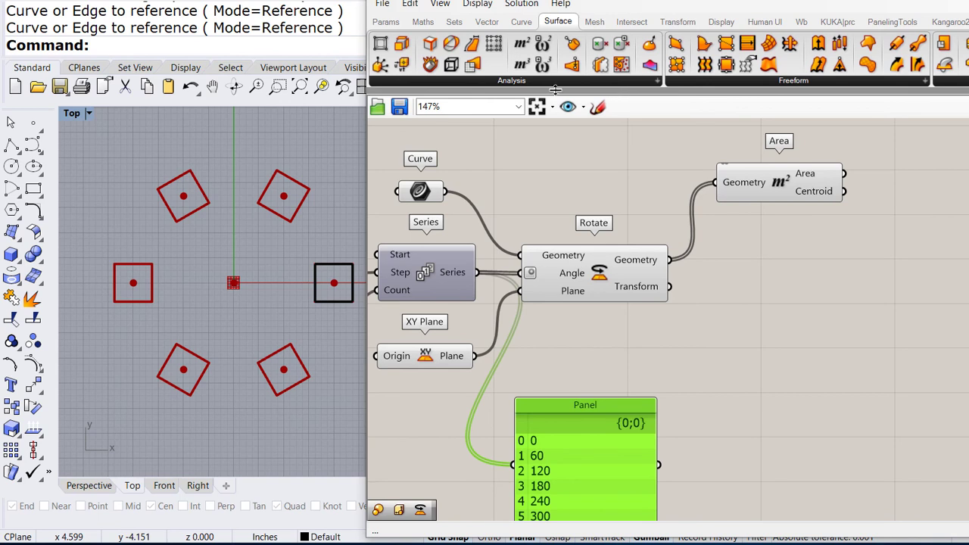
pyautogui.click(283, 3)
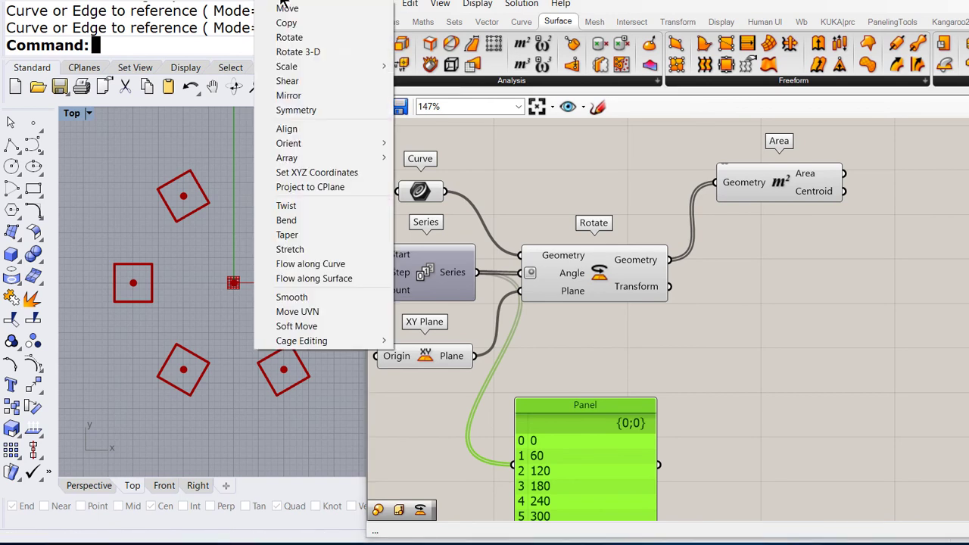
pyautogui.moveTo(287, 66)
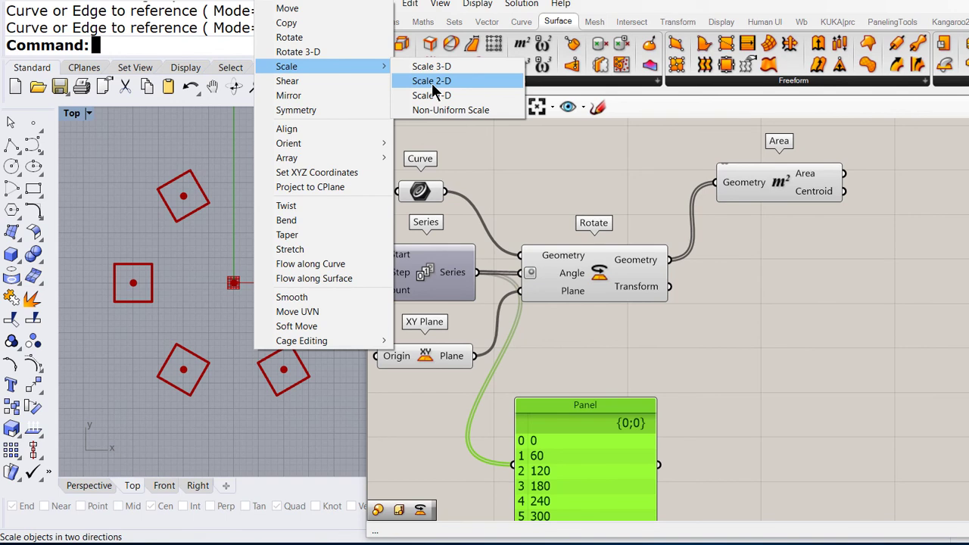
# Step: Add a Scale component taking the rotated squares, with Area's centroids as its Center
pyautogui.click(682, 23)
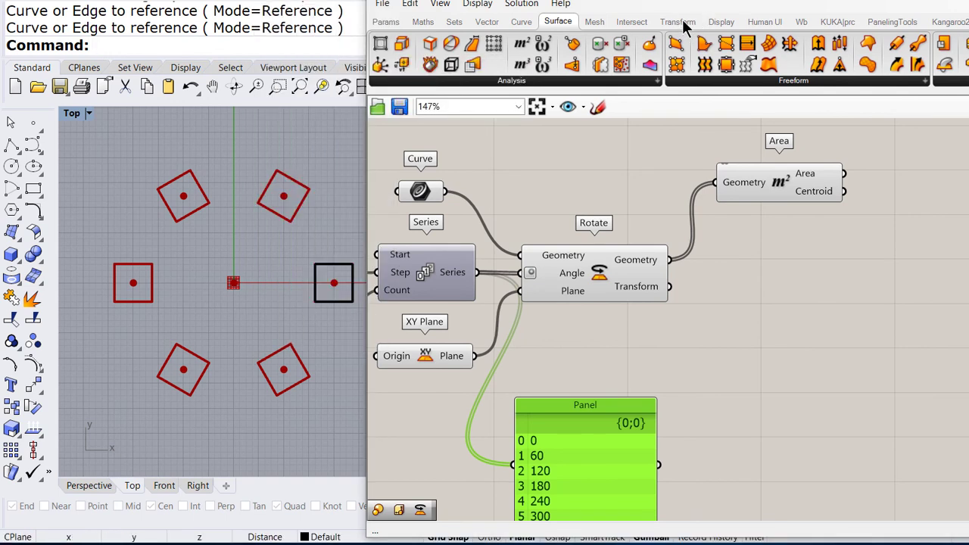
pyautogui.click(681, 23)
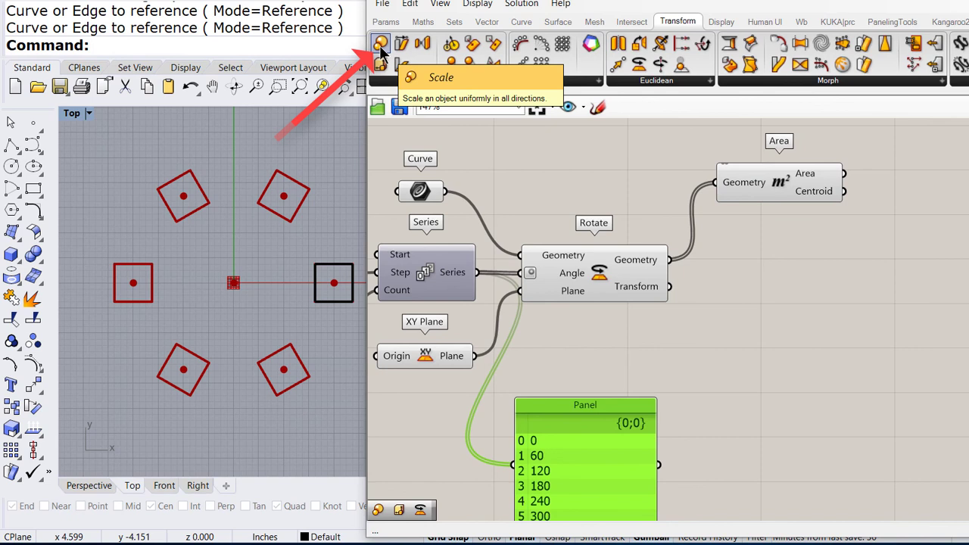
pyautogui.moveTo(380, 50); pyautogui.dragTo(937, 272)
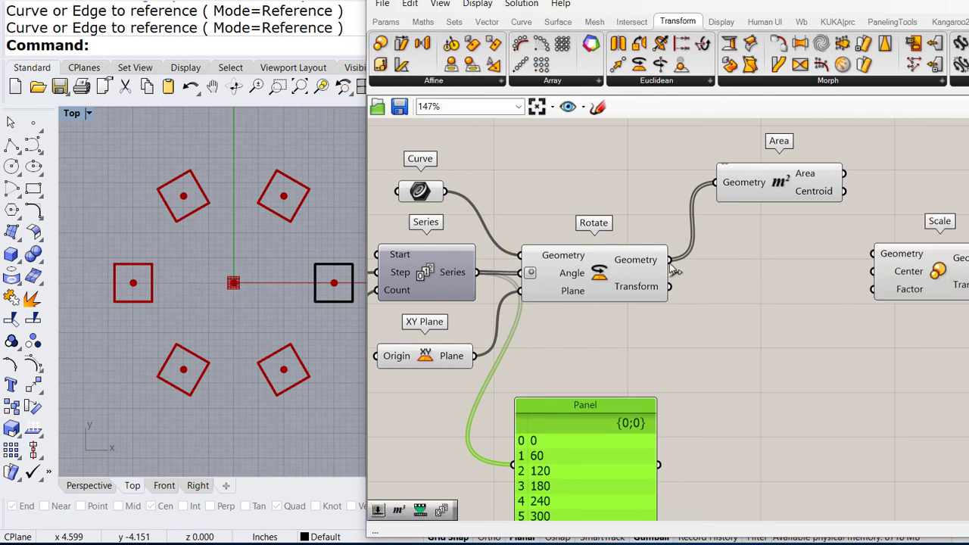
pyautogui.moveTo(670, 260); pyautogui.dragTo(872, 257)
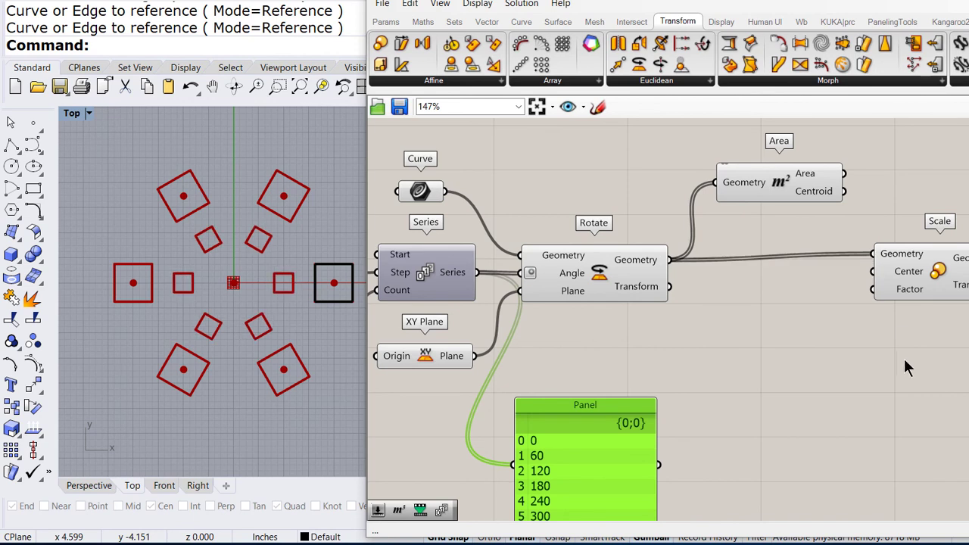
pyautogui.moveTo(951, 303); pyautogui.dragTo(958, 309)
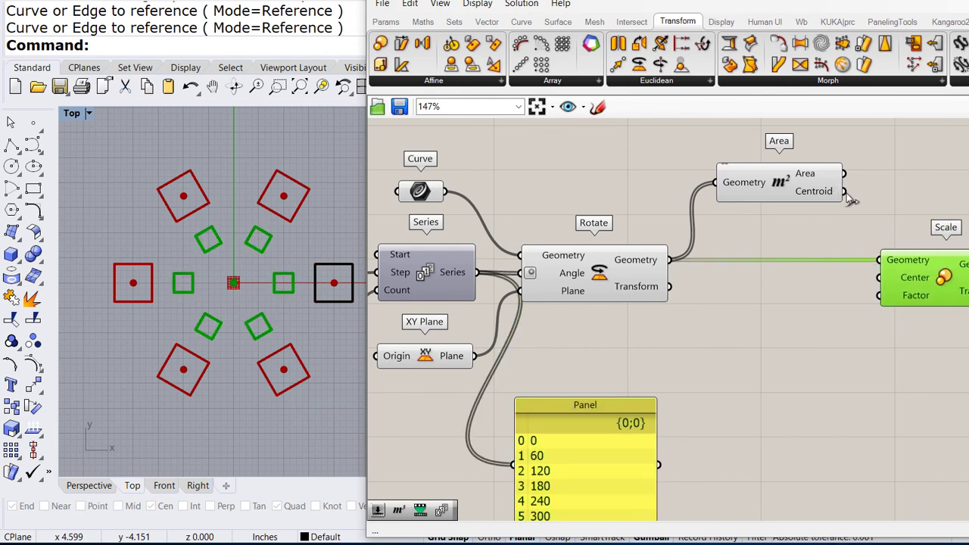
pyautogui.moveTo(845, 191); pyautogui.dragTo(878, 277)
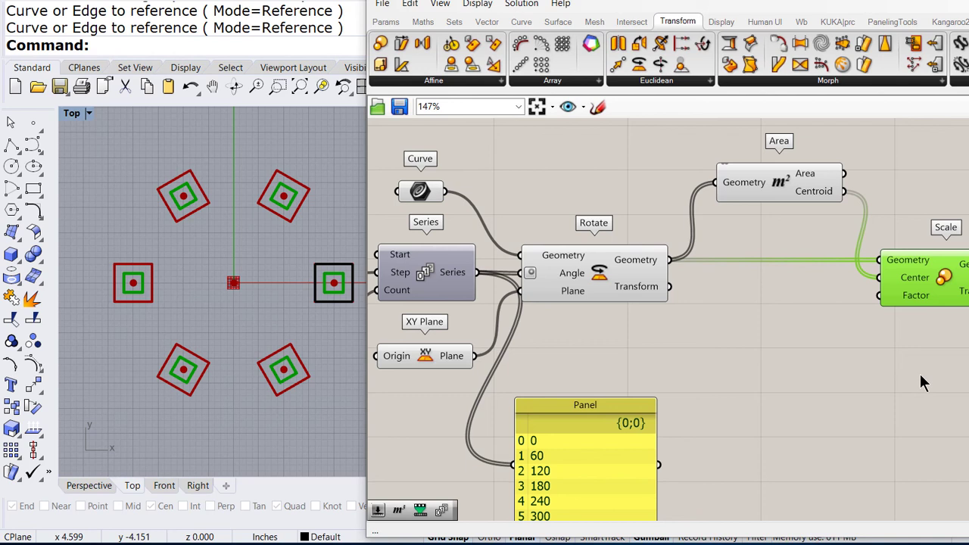
pyautogui.click(454, 22)
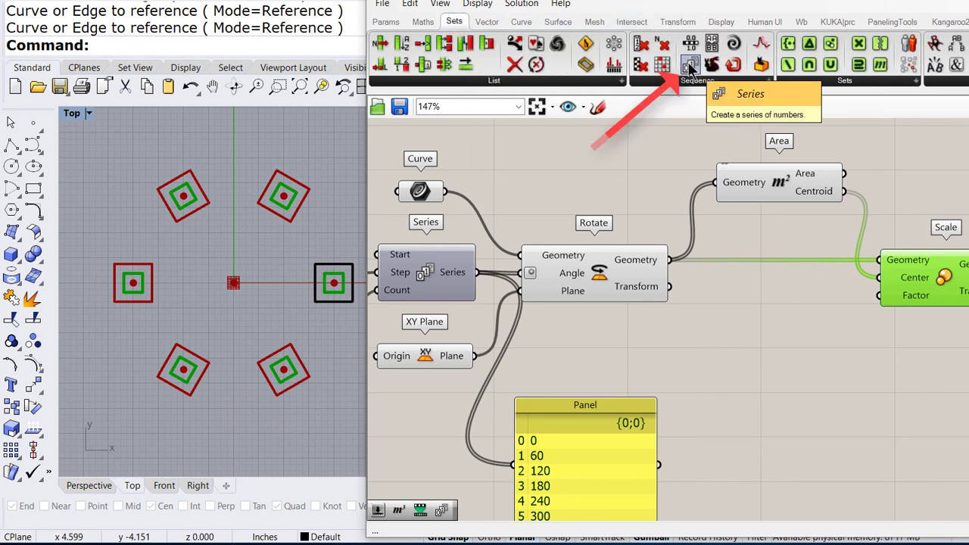
# Step: Add a second Series with a 1.00..1.5 slider wired into its Start
pyautogui.moveTo(690, 65); pyautogui.dragTo(815, 363)
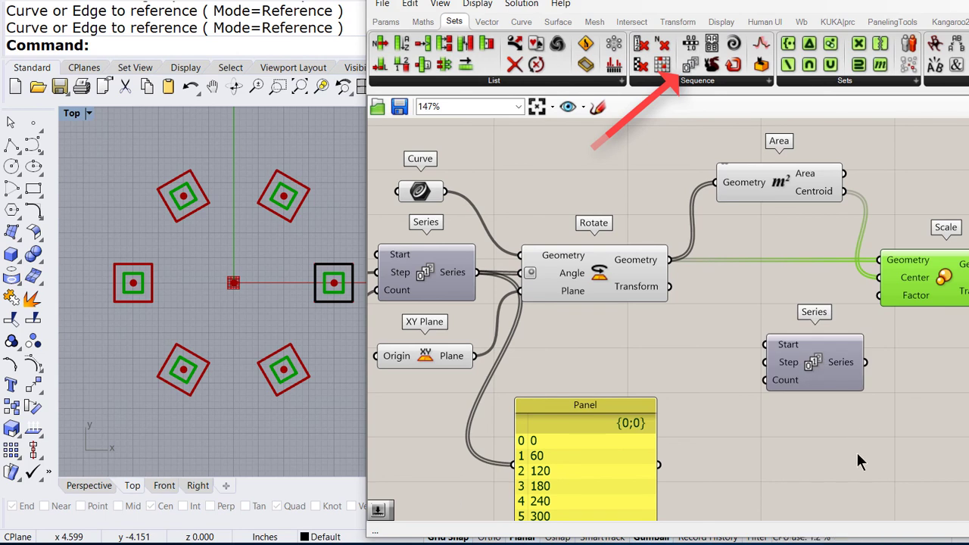
pyautogui.doubleClick(634, 347)
pyautogui.write('1')
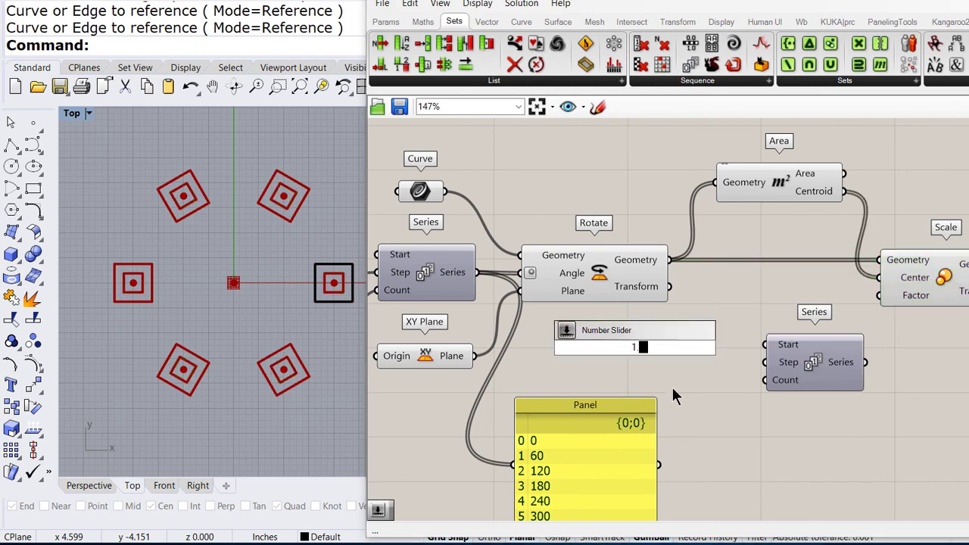
pyautogui.write('.00')
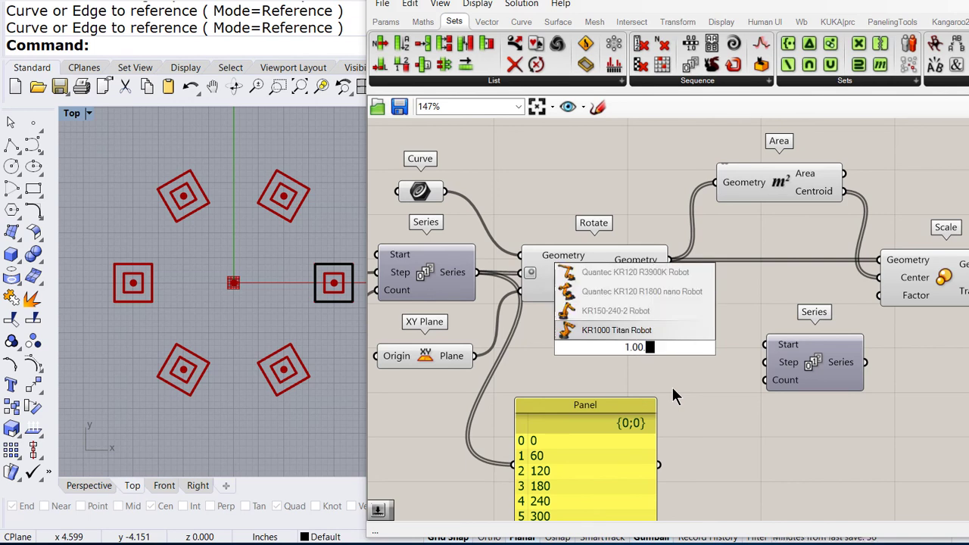
pyautogui.write(' ..1')
pyautogui.write('.')
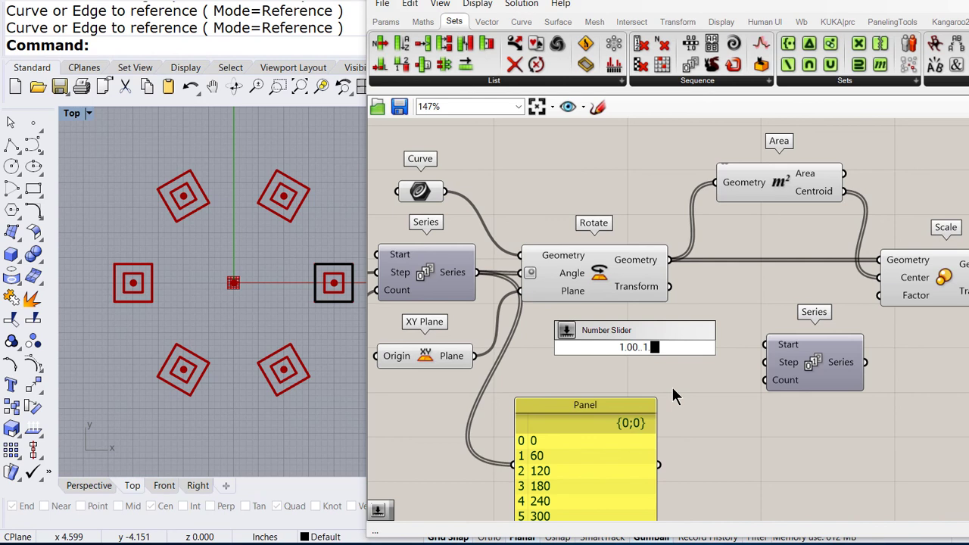
pyautogui.write('5')
pyautogui.press('Return')
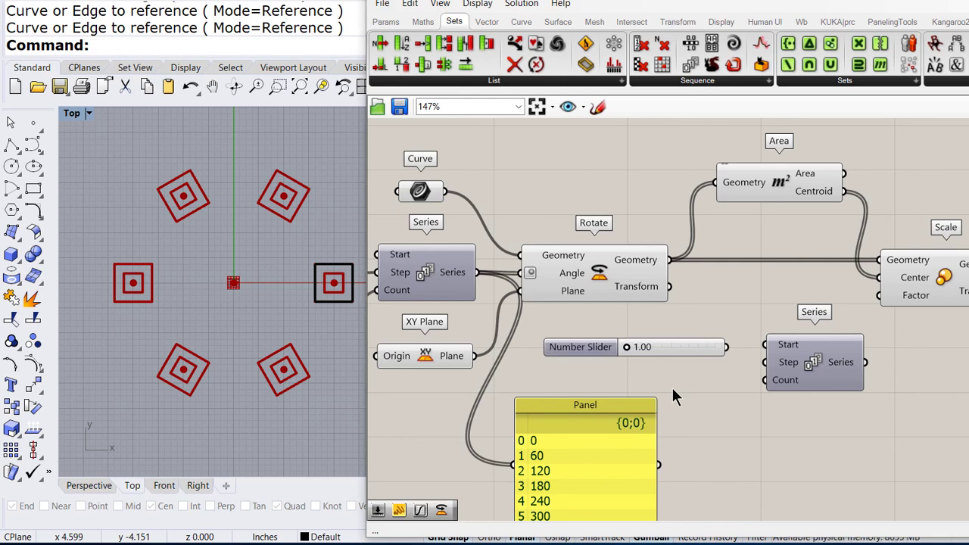
pyautogui.moveTo(727, 347); pyautogui.dragTo(765, 346)
pyautogui.moveTo(704, 350); pyautogui.dragTo(704, 349)
# Step: Create a slider ranging from 0.05 to 0.25
pyautogui.doubleClick(653, 374)
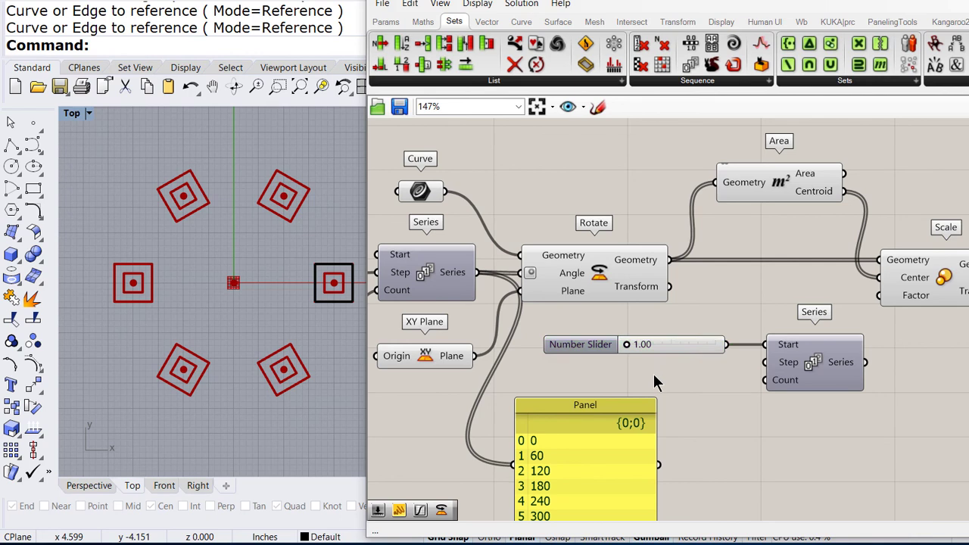
pyautogui.write('0')
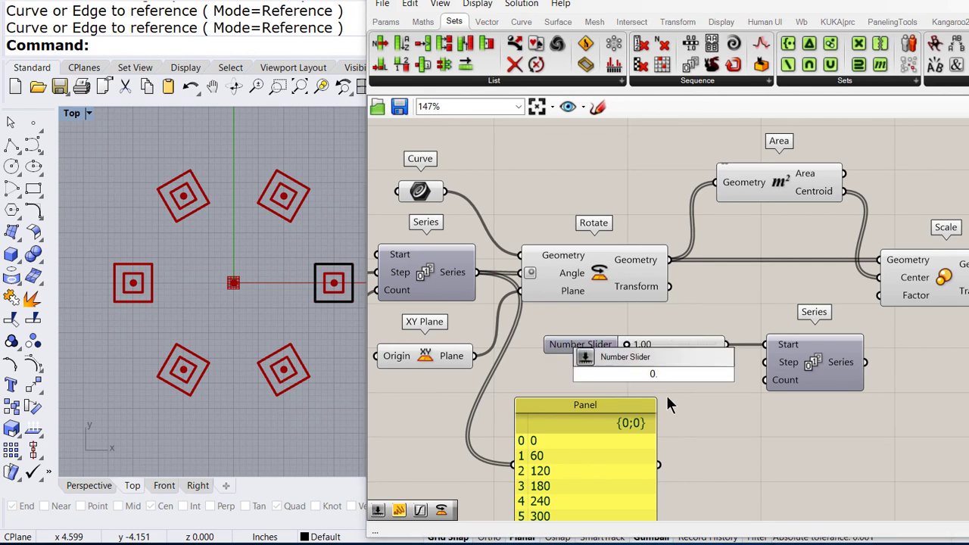
pyautogui.write('.05')
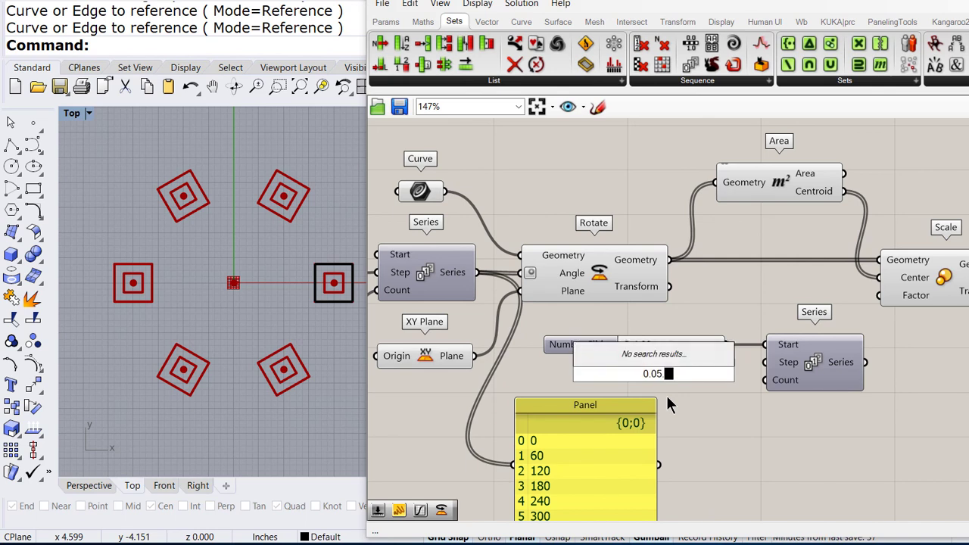
pyautogui.write('..')
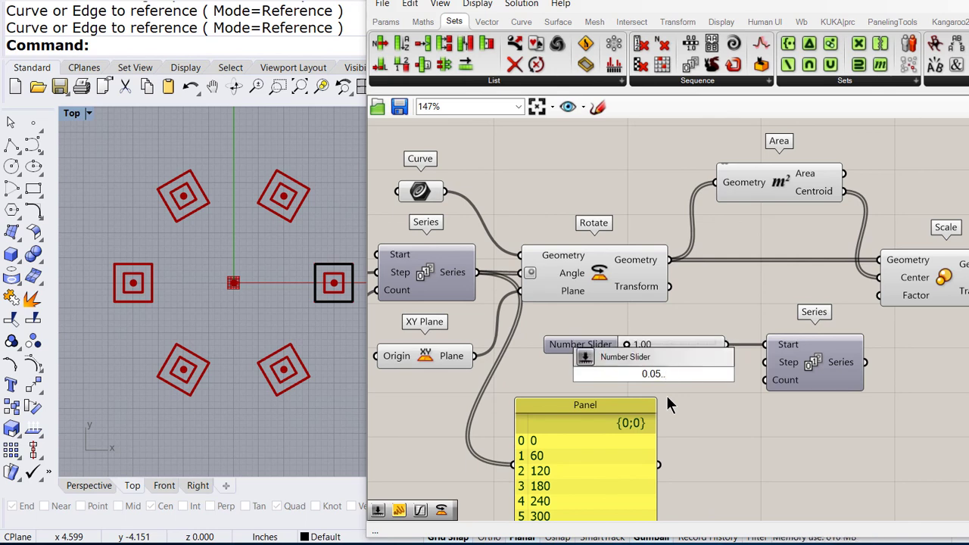
pyautogui.write('0.25')
pyautogui.press('Return')
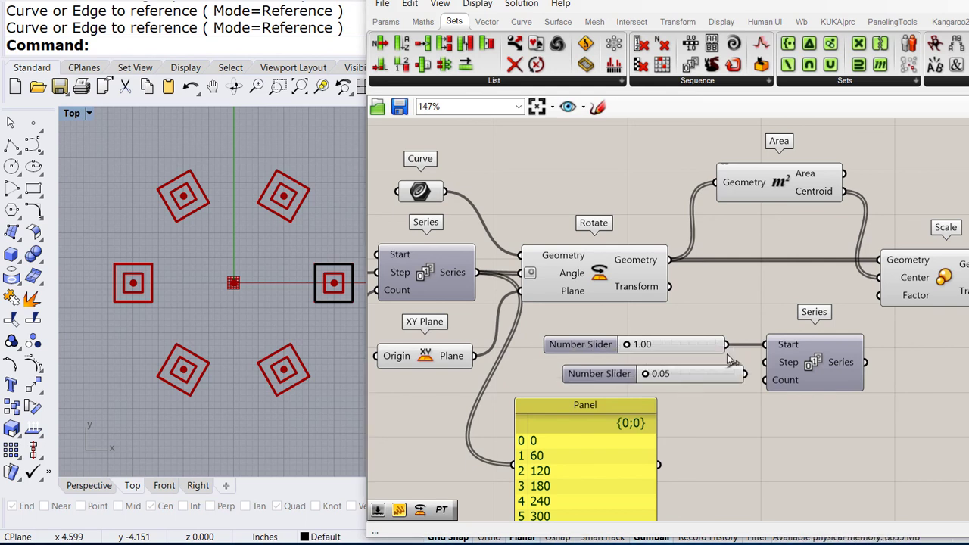
# Step: Wire the 0.05 slider to Step, the 6 slider to Count, and the series into Scale's Factor
pyautogui.moveTo(714, 370); pyautogui.dragTo(764, 362)
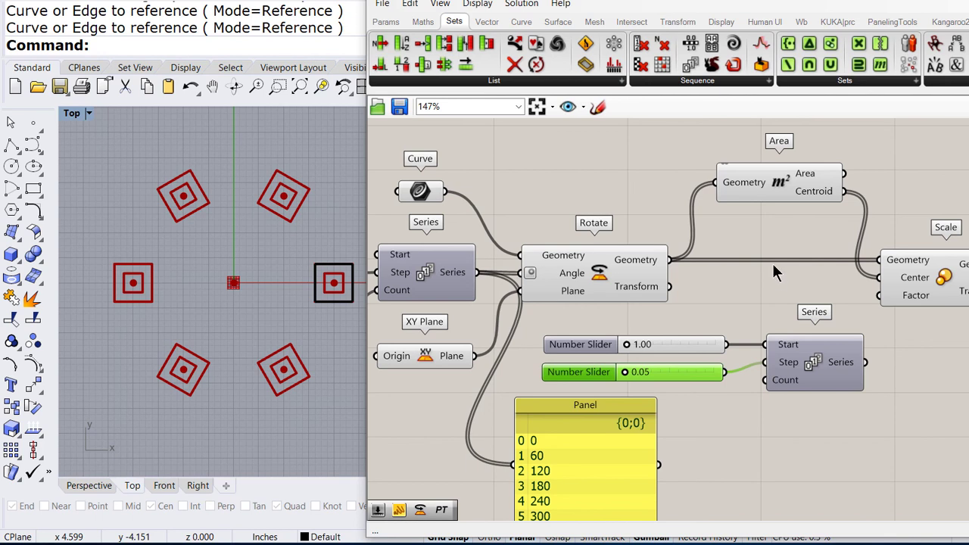
pyautogui.scroll(-1, 772, 263)
pyautogui.moveTo(784, 232); pyautogui.dragTo(854, 212, button='right')
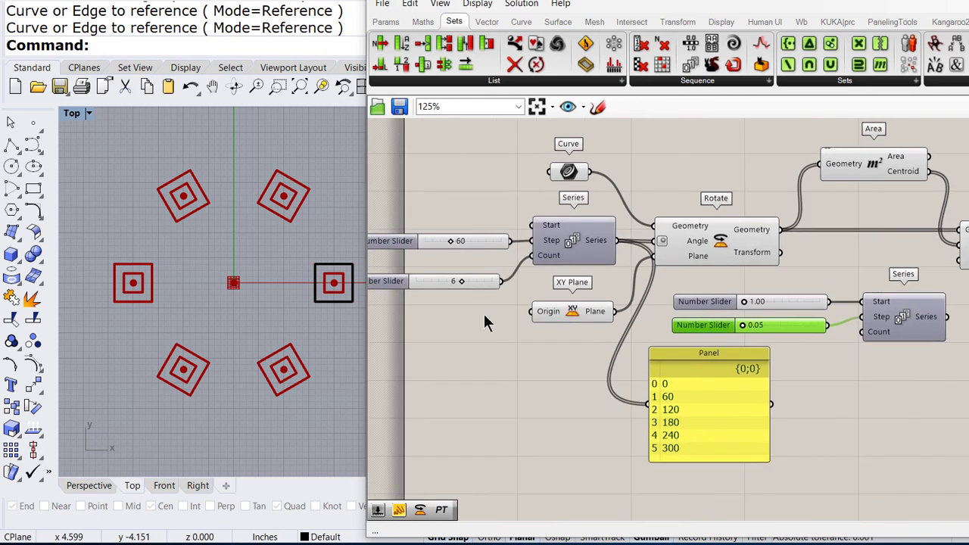
pyautogui.moveTo(723, 400); pyautogui.dragTo(723, 453)
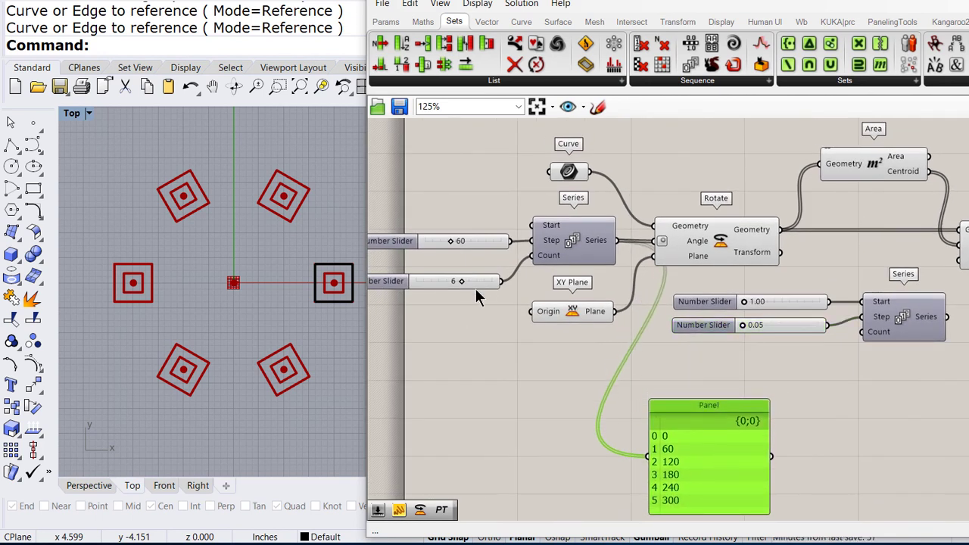
pyautogui.moveTo(465, 281); pyautogui.dragTo(475, 340)
pyautogui.click(900, 339)
pyautogui.moveTo(901, 344); pyautogui.dragTo(898, 364)
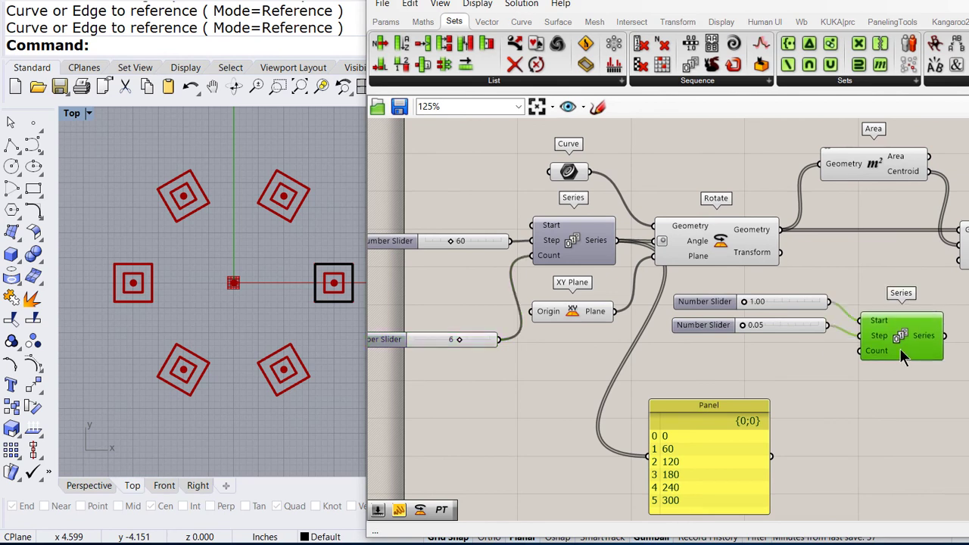
pyautogui.moveTo(500, 340); pyautogui.dragTo(860, 350)
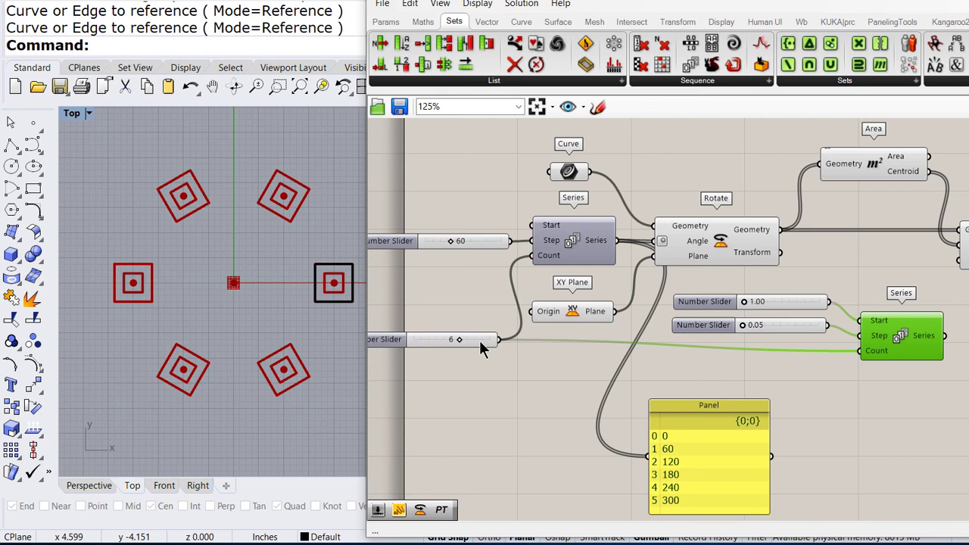
pyautogui.moveTo(479, 339); pyautogui.dragTo(479, 353)
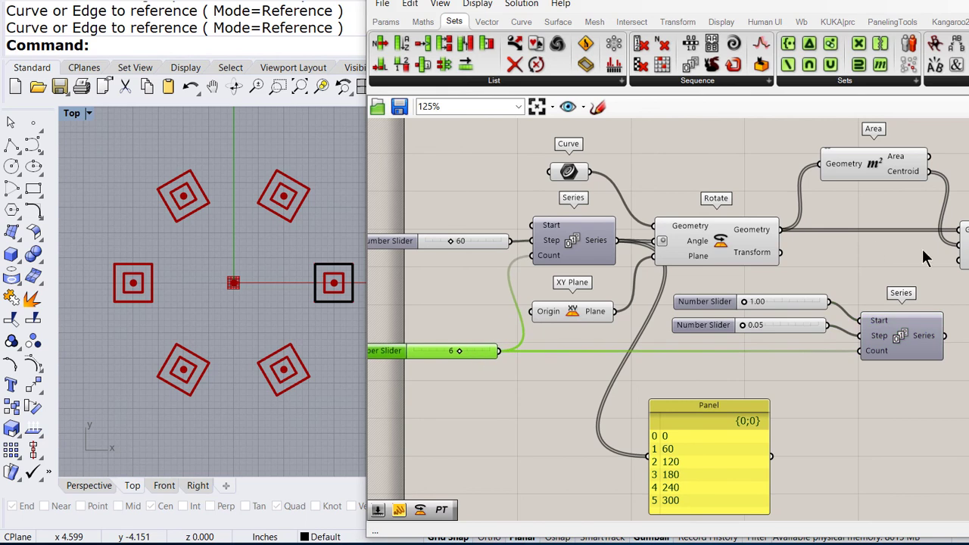
pyautogui.moveTo(945, 335); pyautogui.dragTo(957, 260)
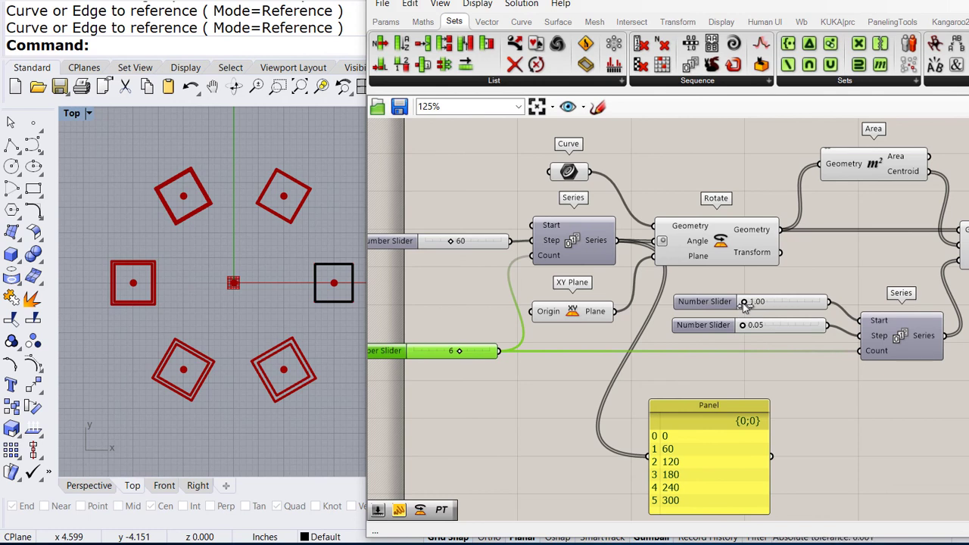
# Step: Raise the scale series start slider to 1.29 and its step to 0.09
pyautogui.moveTo(744, 302); pyautogui.dragTo(787, 302)
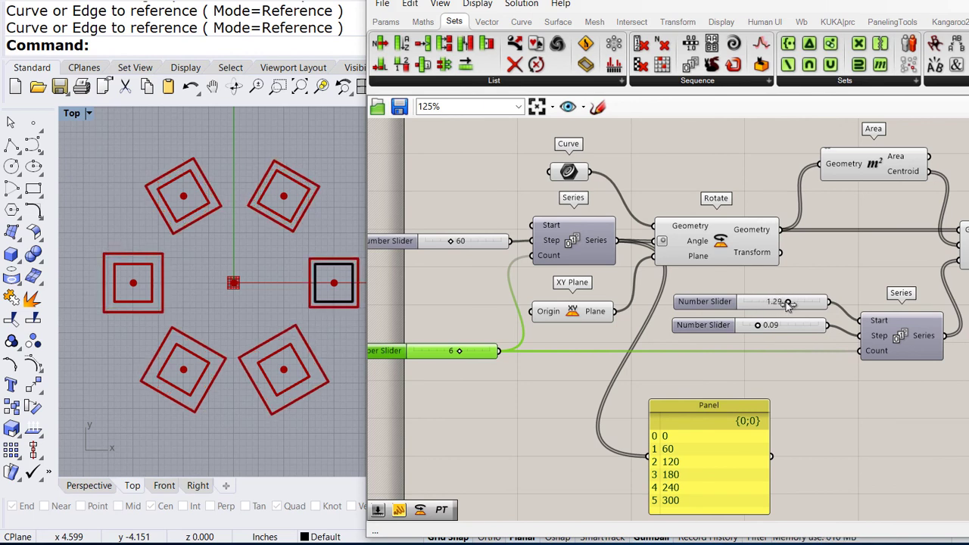
pyautogui.moveTo(870, 2); pyautogui.dragTo(530, 2)
pyautogui.moveTo(568, 271); pyautogui.dragTo(617, 271, button='right')
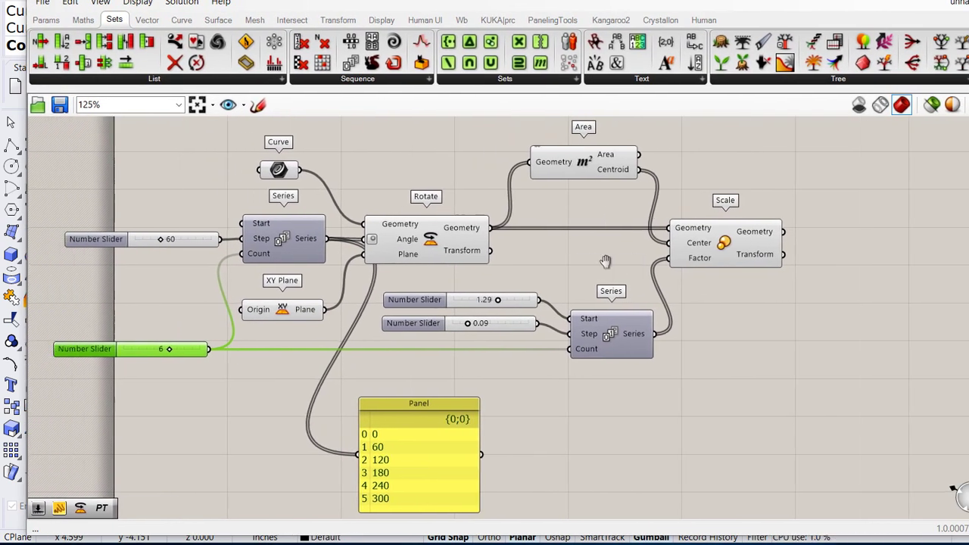
pyautogui.scroll(2, 421, 196)
pyautogui.moveTo(534, 231); pyautogui.dragTo(591, 233, button='right')
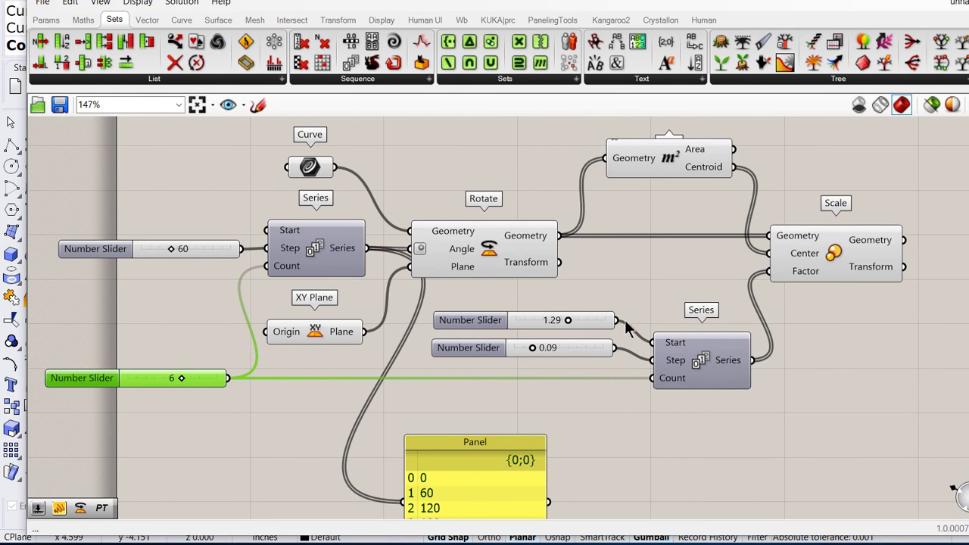